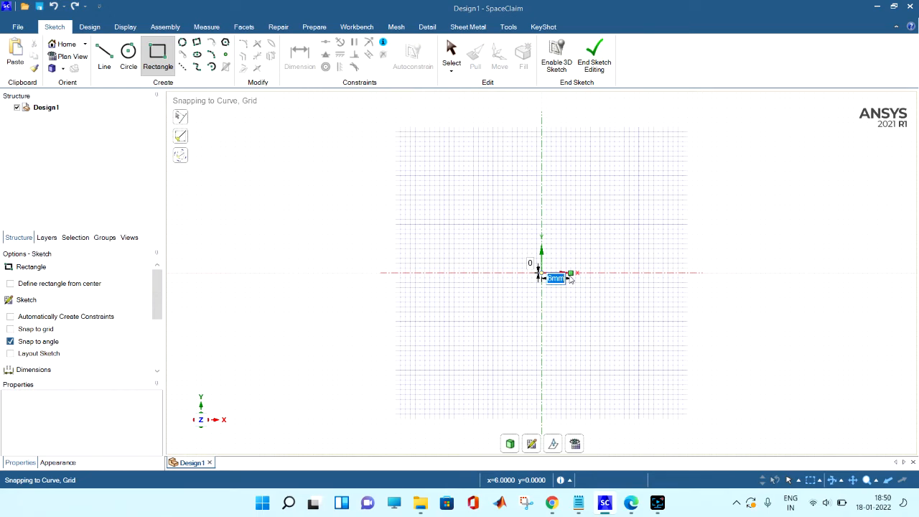
Step: Sketch an upright rectangle 10 mm wide and 28 mm high, its lower-left corner on the X axis 10 mm from the origin
type("10")
key("Return")
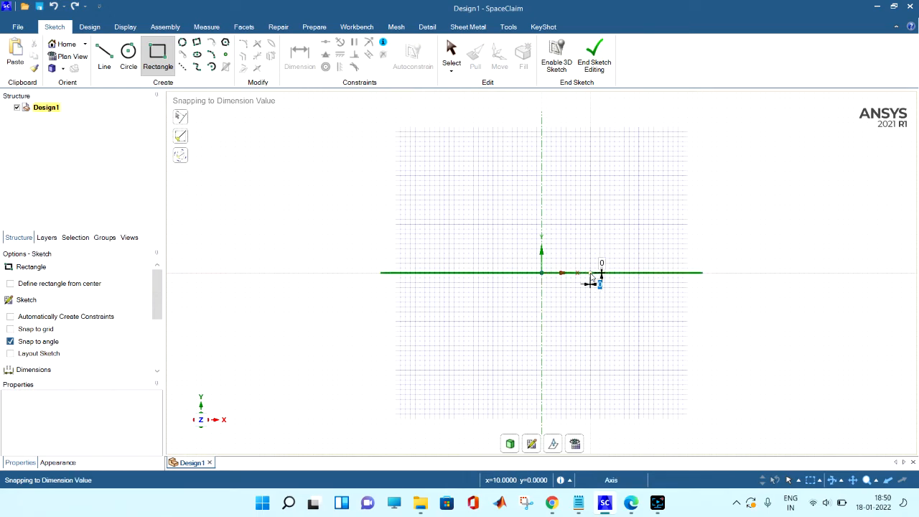
left_click(591, 279)
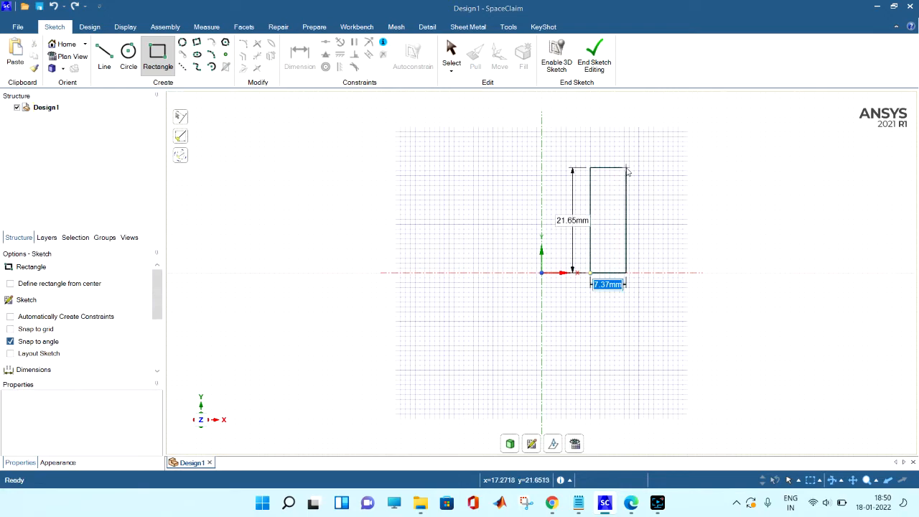
type("10")
key("Tab")
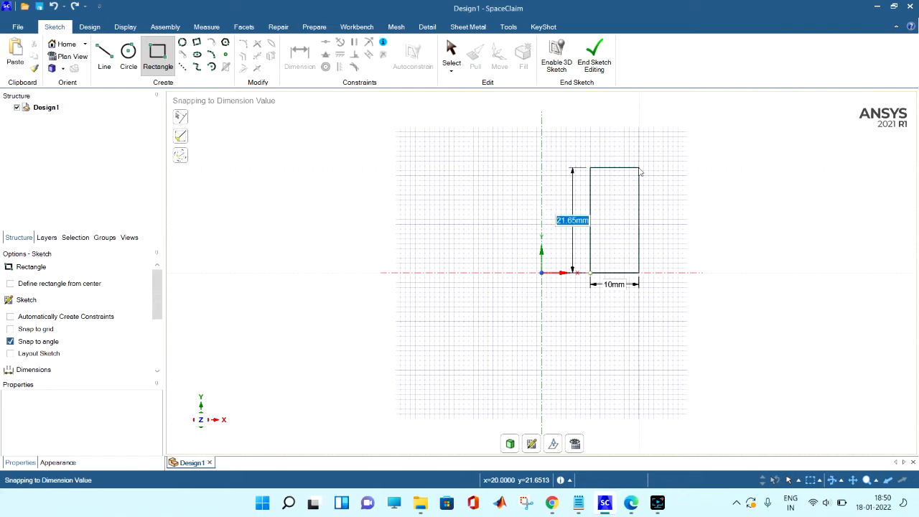
type("28")
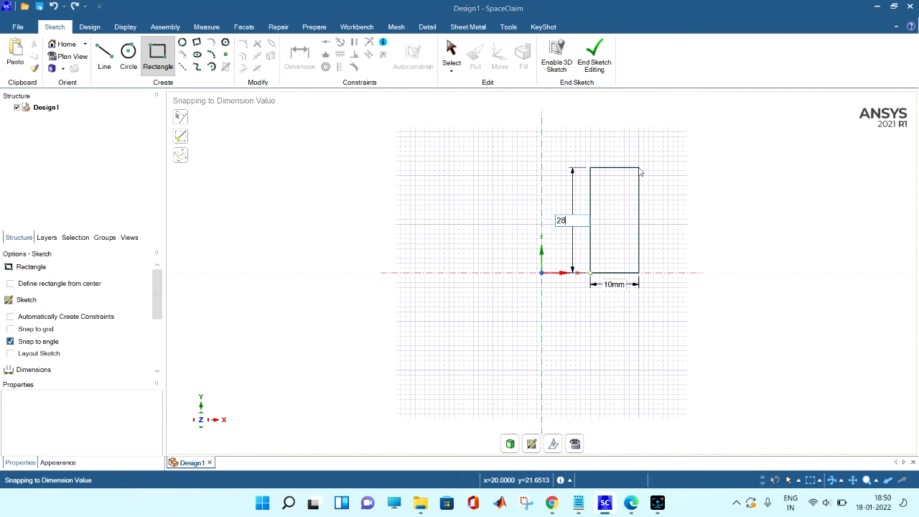
key("Return")
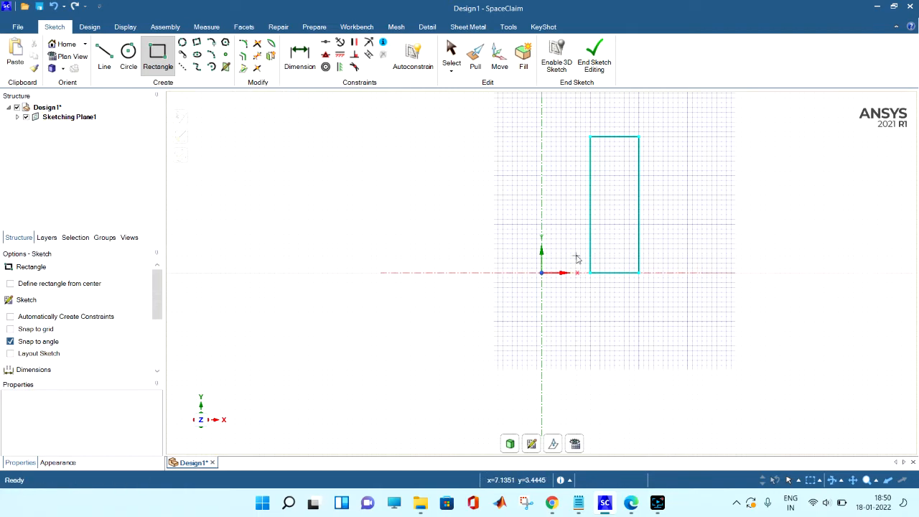
Step: Sketch a 50 mm by 12 mm rectangle below the X axis, starting from the upright rectangle's lower-left corner
left_click(590, 273)
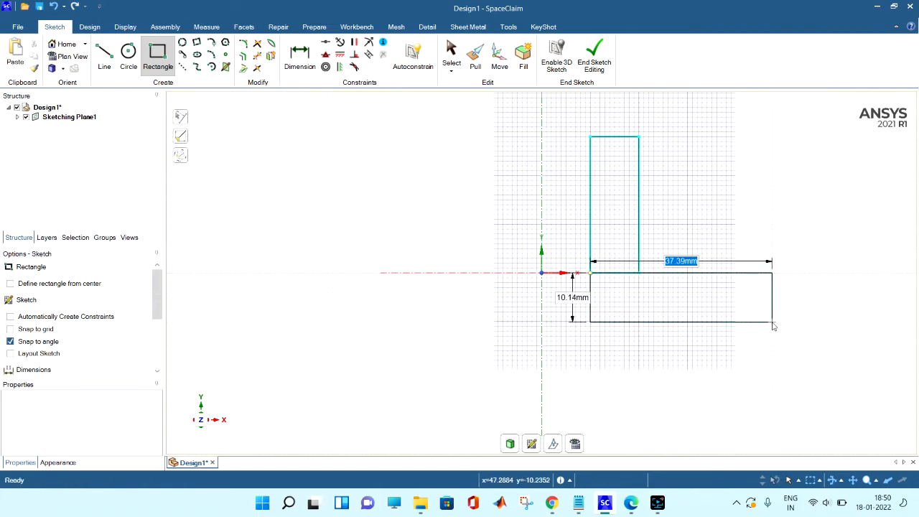
type("50")
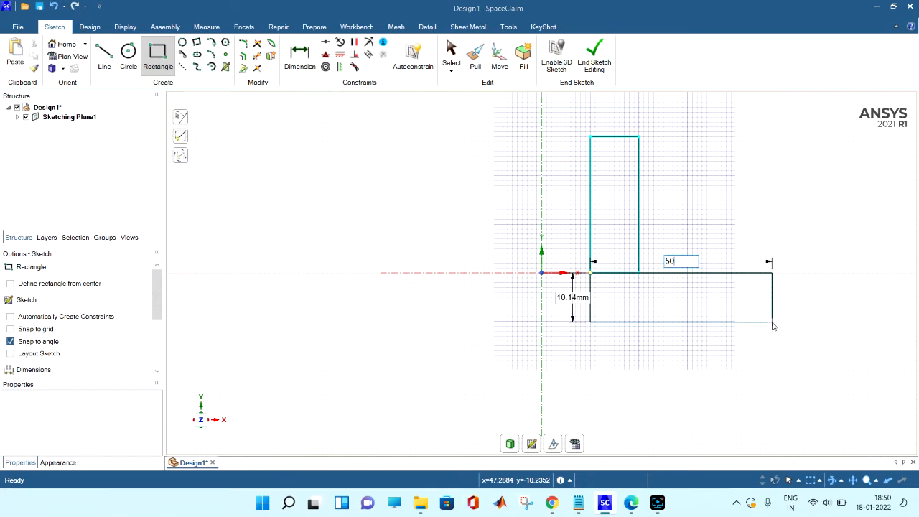
key("Tab")
type("12")
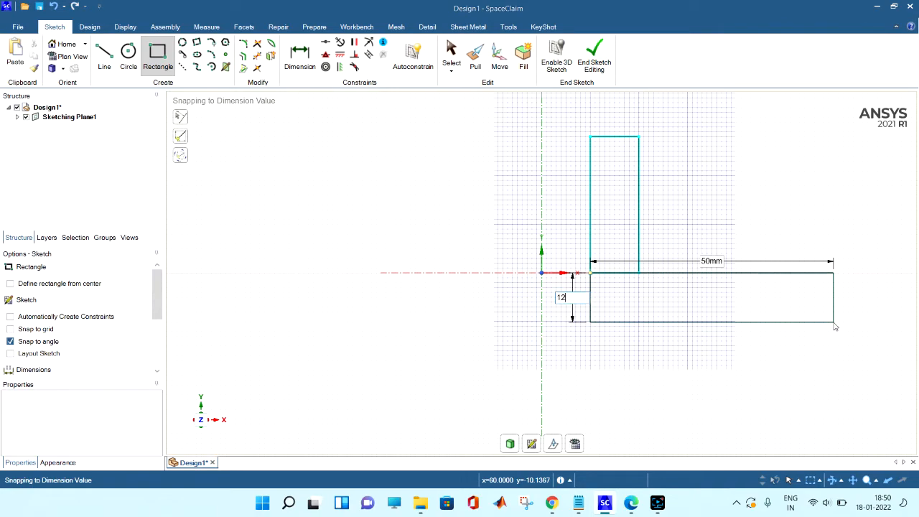
key("Return")
scroll(831, 331, "down", 3)
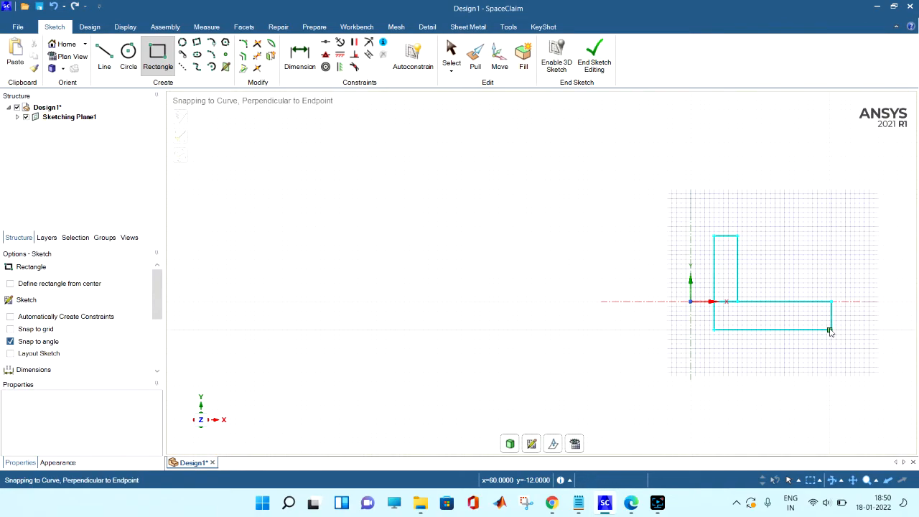
middle_click_drag(804, 326, 695, 302, "shift")
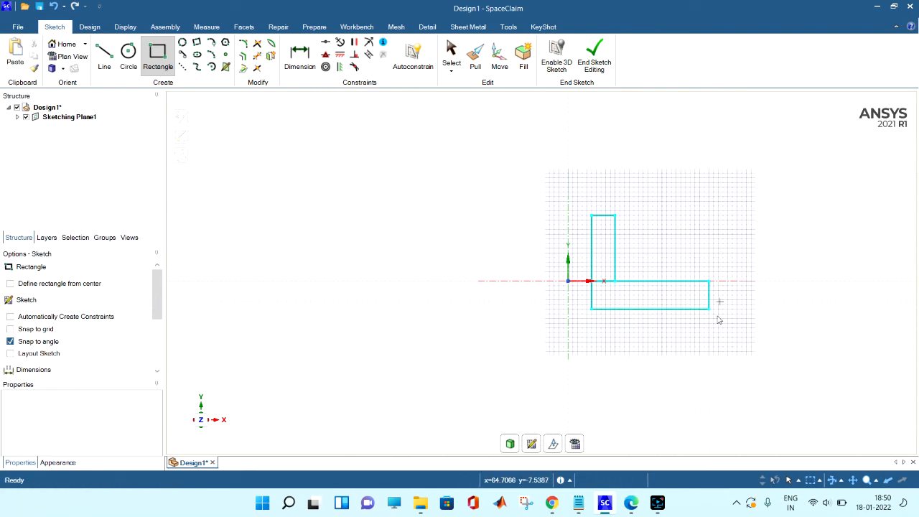
Step: Sketch an 8 mm diameter circle centred on the X axis, 14 mm beyond the horizontal rectangle's upper-right corner
left_click(128, 54)
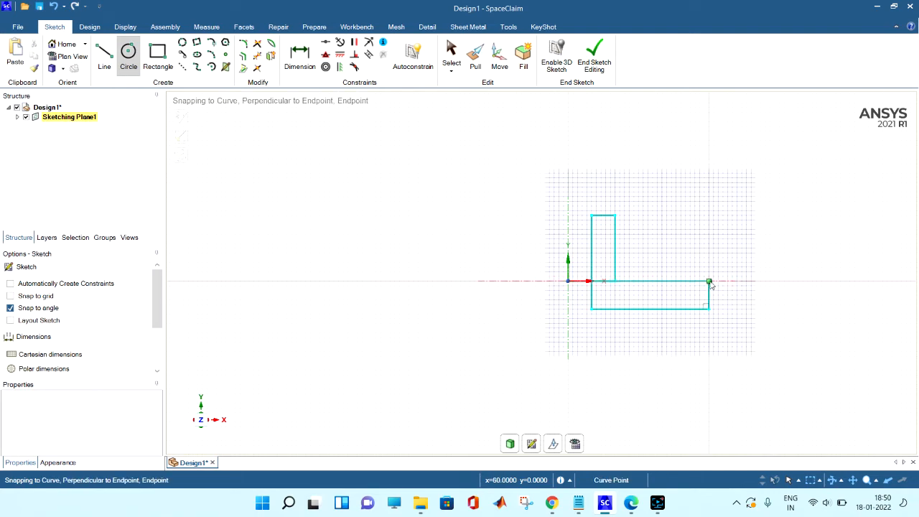
key("shift")
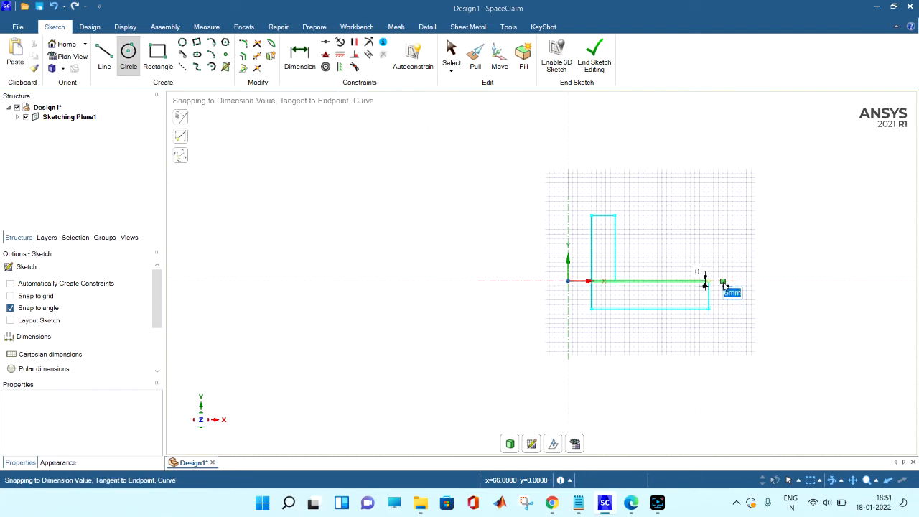
left_click(733, 281)
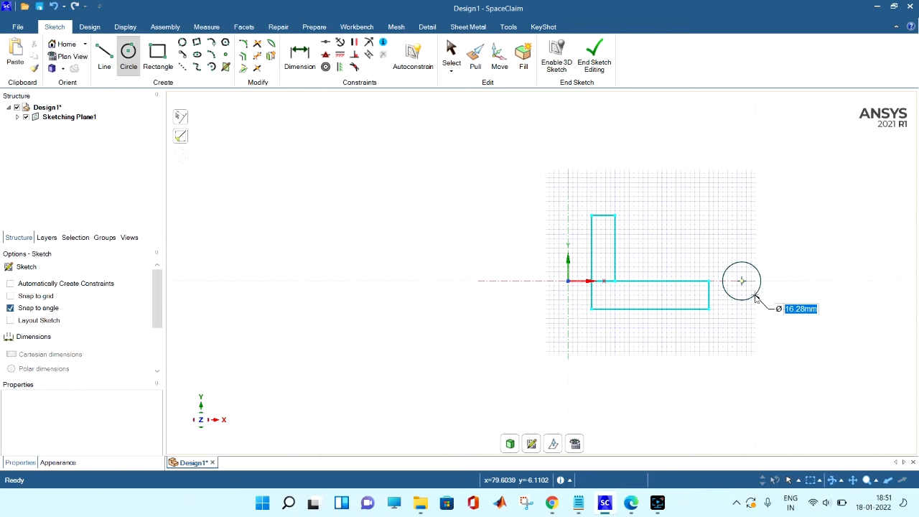
type("8")
key("Return")
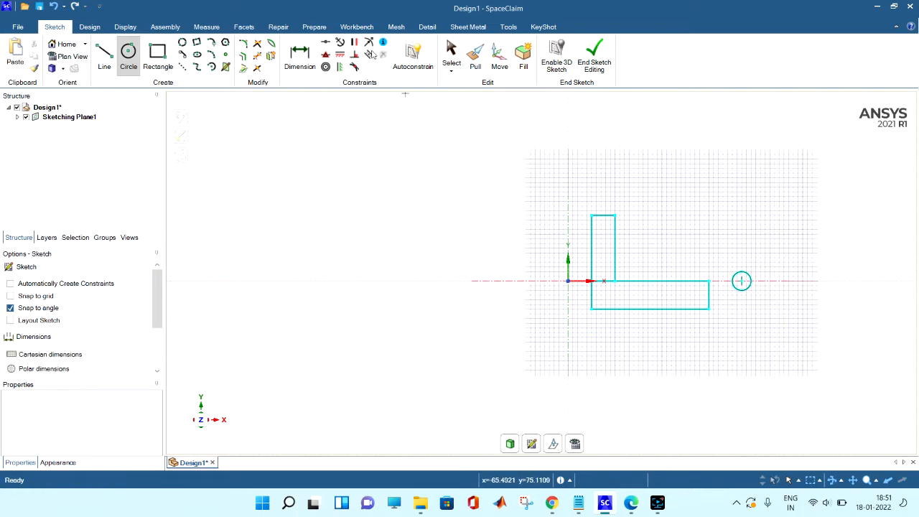
Step: Draw a 14 mm horizontal line from the horizontal rectangle's lower-right corner to directly below the circle's centre
left_click(104, 55)
left_click(711, 310)
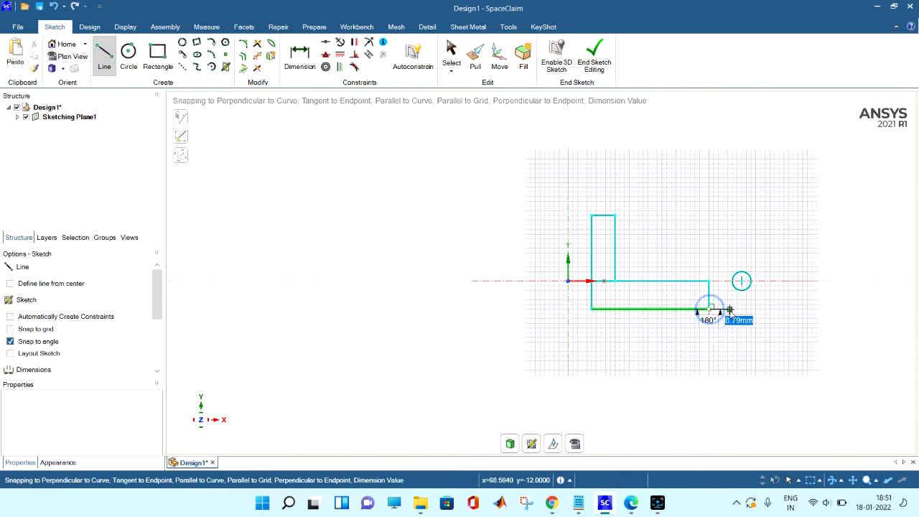
scroll(741, 310, "up", 3)
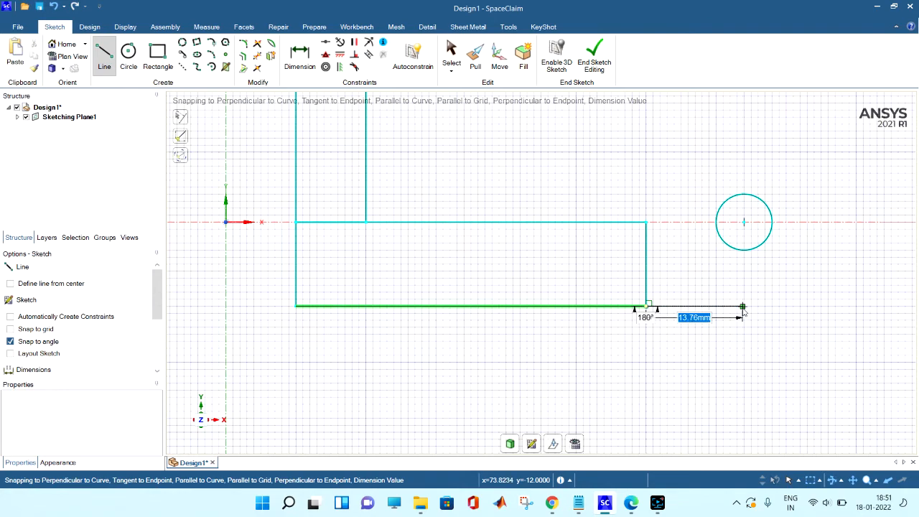
left_click(743, 308)
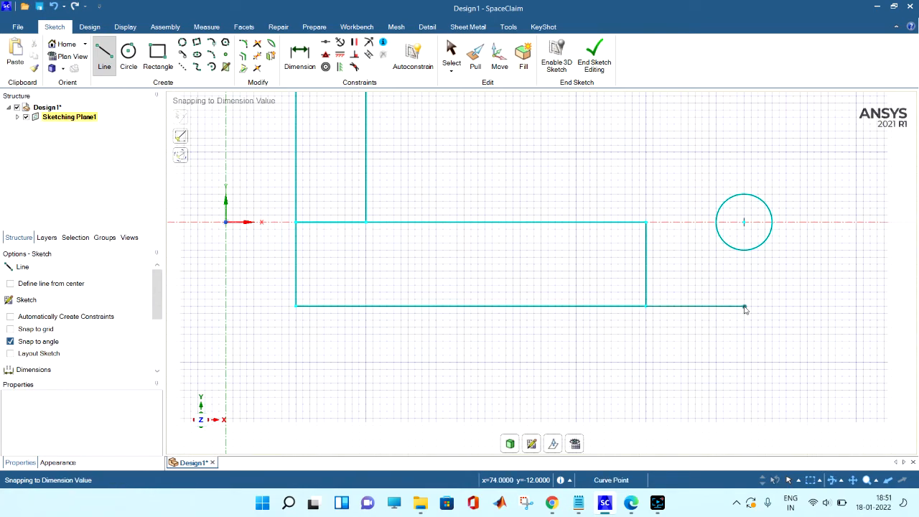
scroll(740, 307, "down", 2)
scroll(742, 306, "down", 2)
key("Escape")
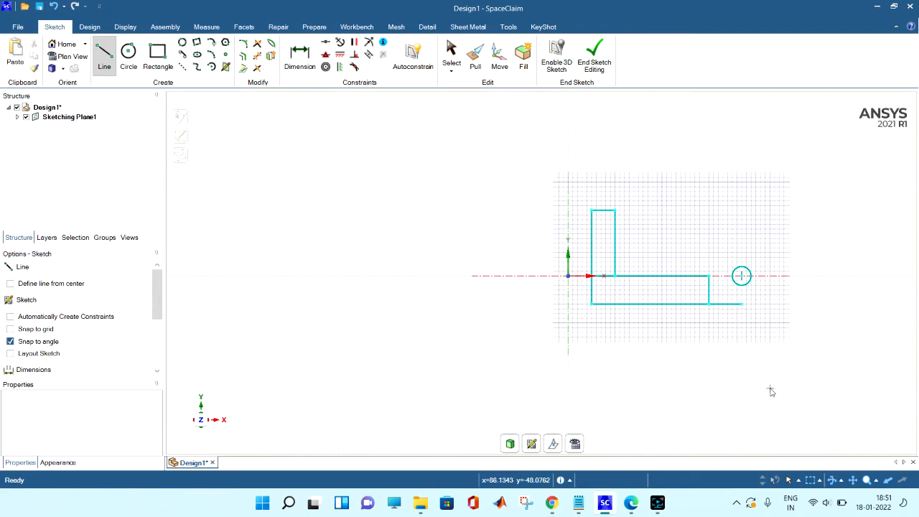
Step: Sketch a 24 mm diameter circle concentric with the small circle, passing through the end of the 14 mm line
left_click(128, 55)
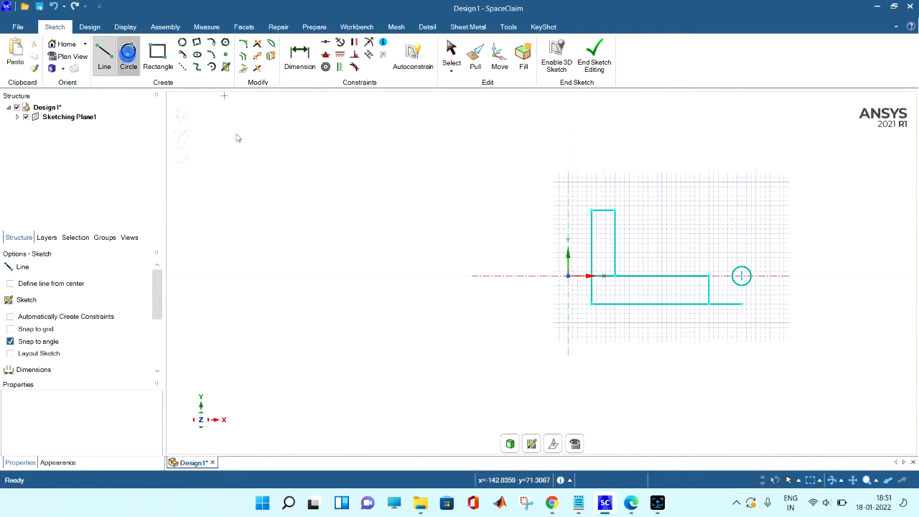
left_click(741, 275)
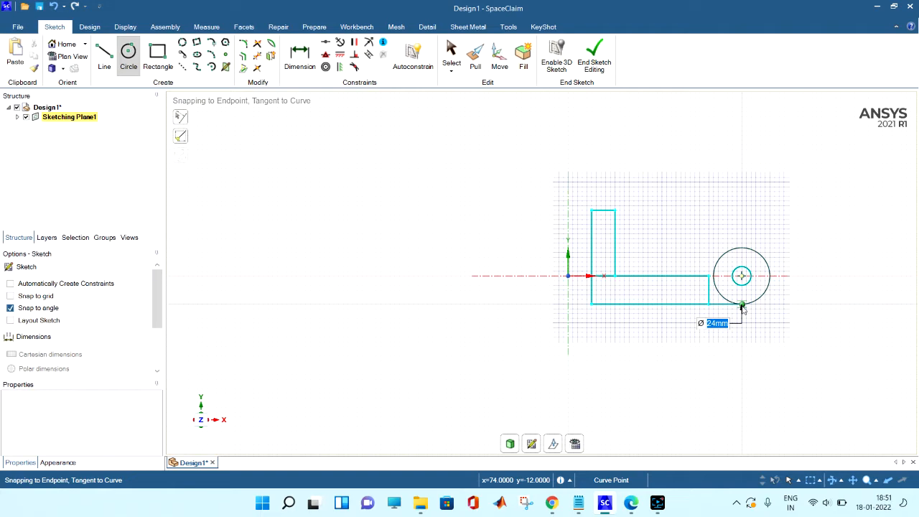
left_click(742, 306)
key("Escape")
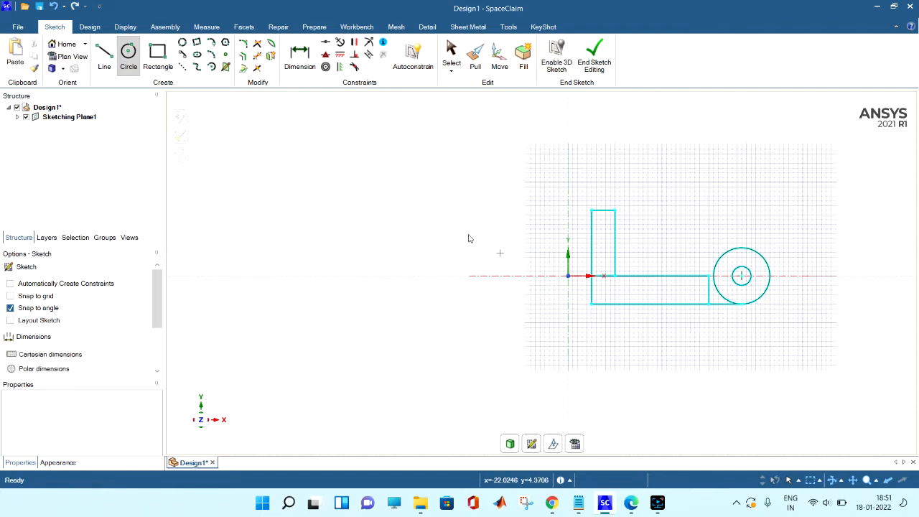
Step: Draw a line from the upright rectangle's upper-right corner tangent to the top of the 24 mm circle
left_click(106, 57)
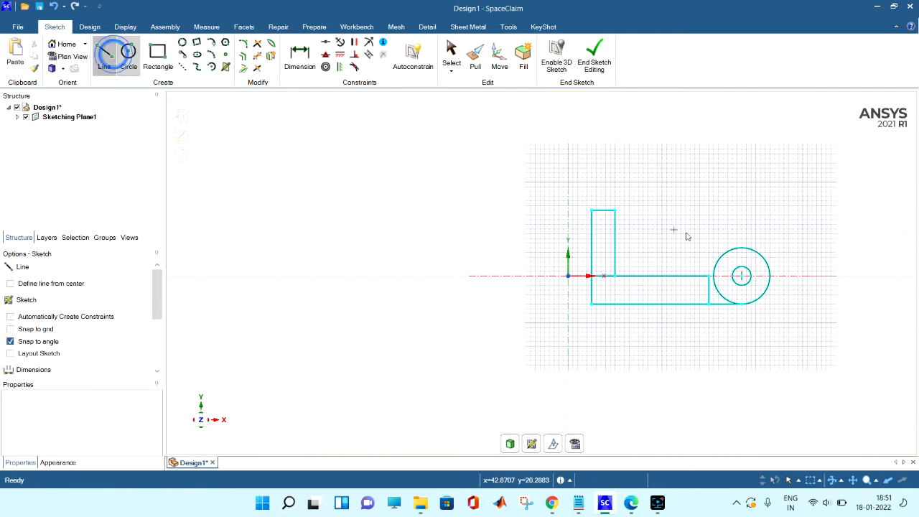
left_click(615, 210)
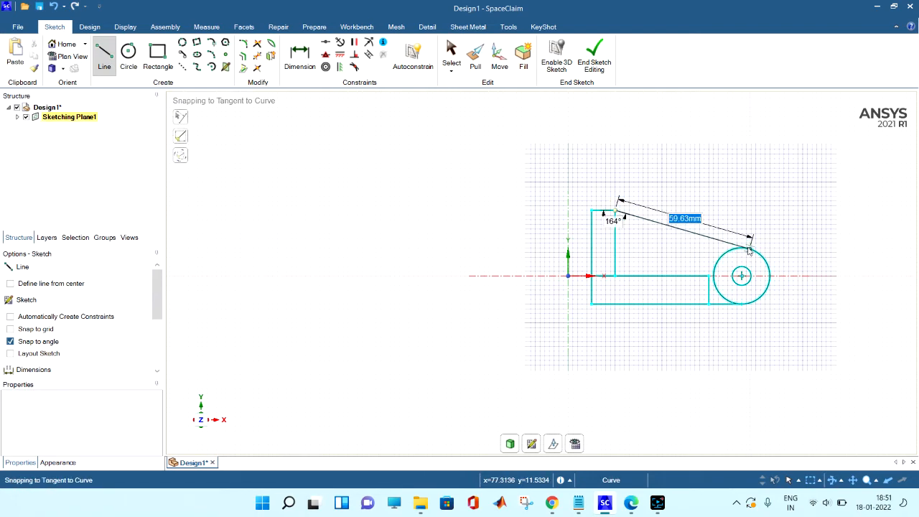
left_click(748, 249)
key("Escape")
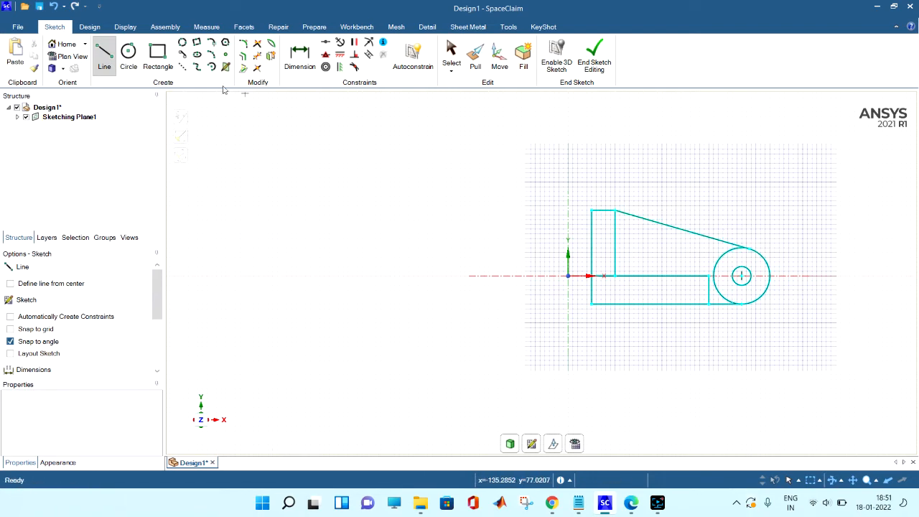
Step: Trim the 24 mm circle's inner arc between the two connecting lines and convert the sketch to surfaces in 3D mode
left_click(256, 56)
left_click(714, 268)
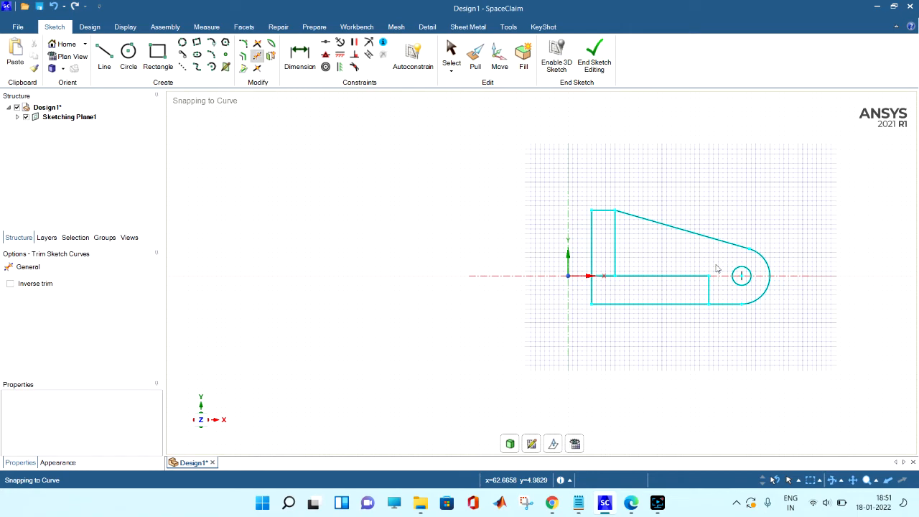
left_click(510, 444)
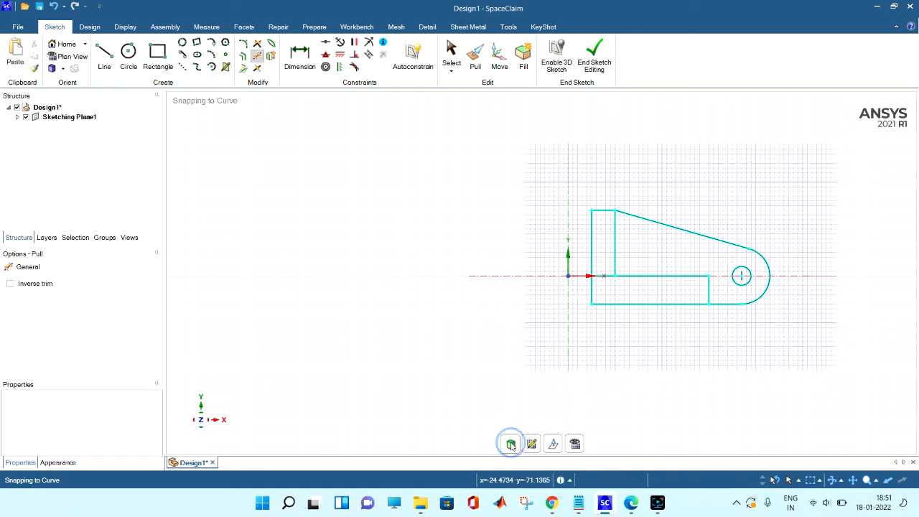
left_click(692, 337)
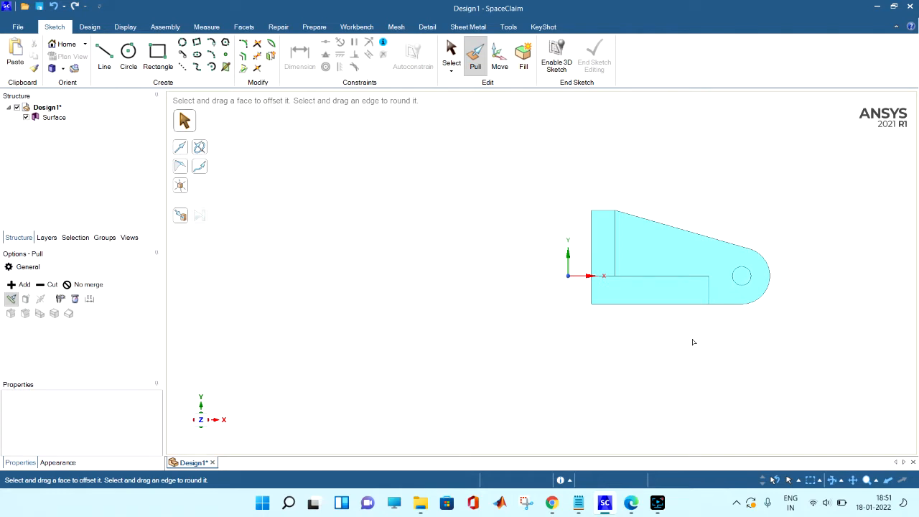
Step: Revolve the two rectangular faces together 360° around the Y axis with Pull
left_click(601, 242)
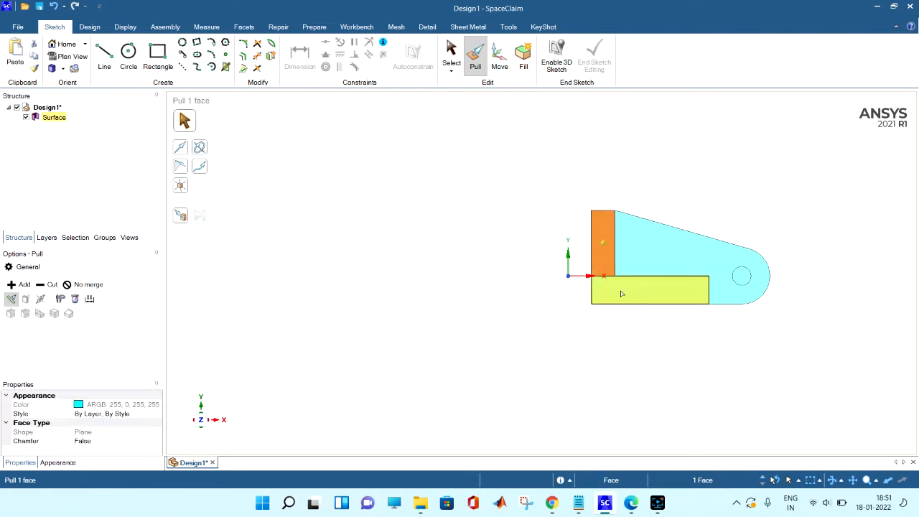
left_click(621, 293, "ctrl")
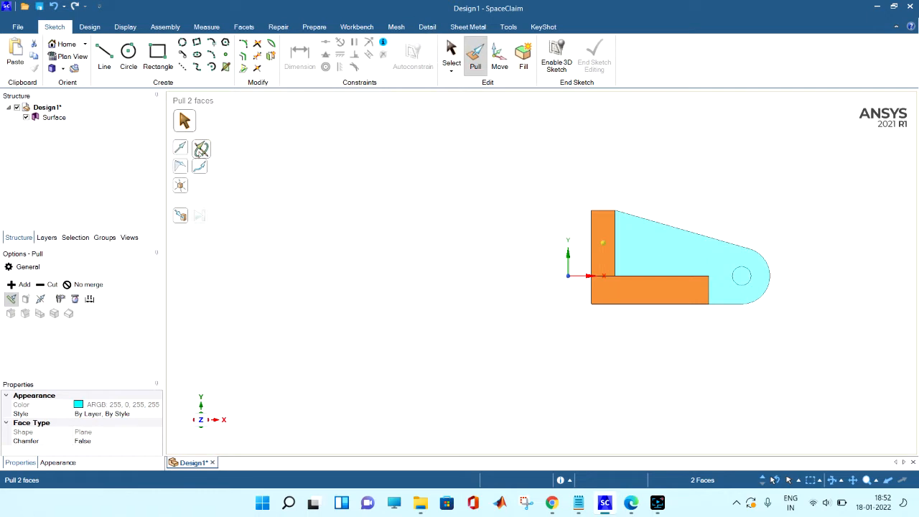
left_click(201, 148)
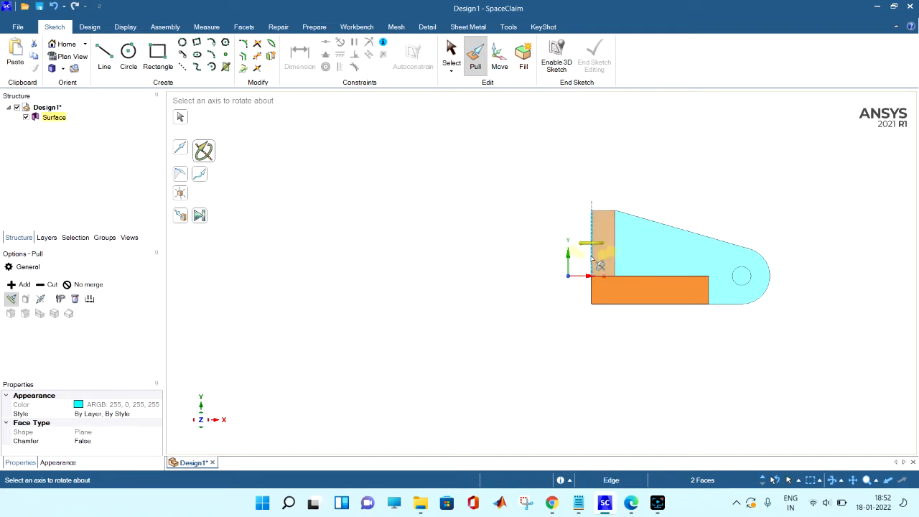
left_click(568, 255)
left_click(569, 260)
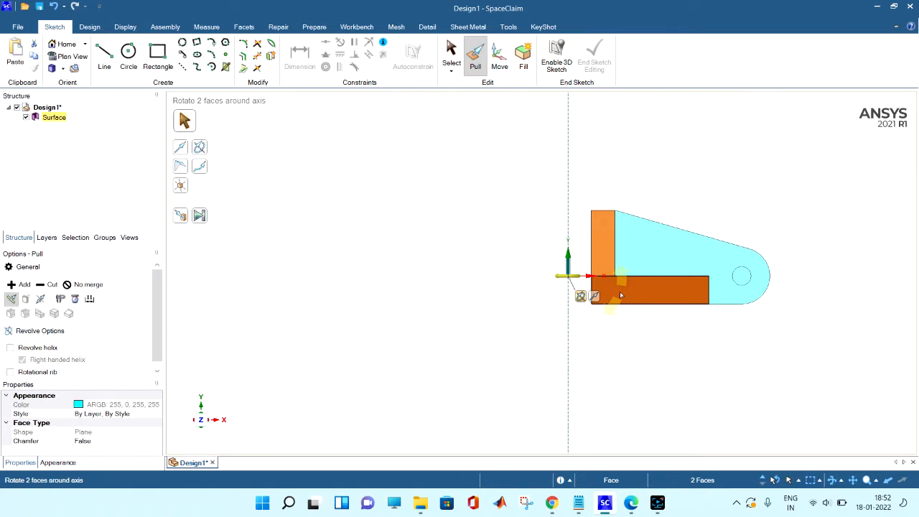
key("space")
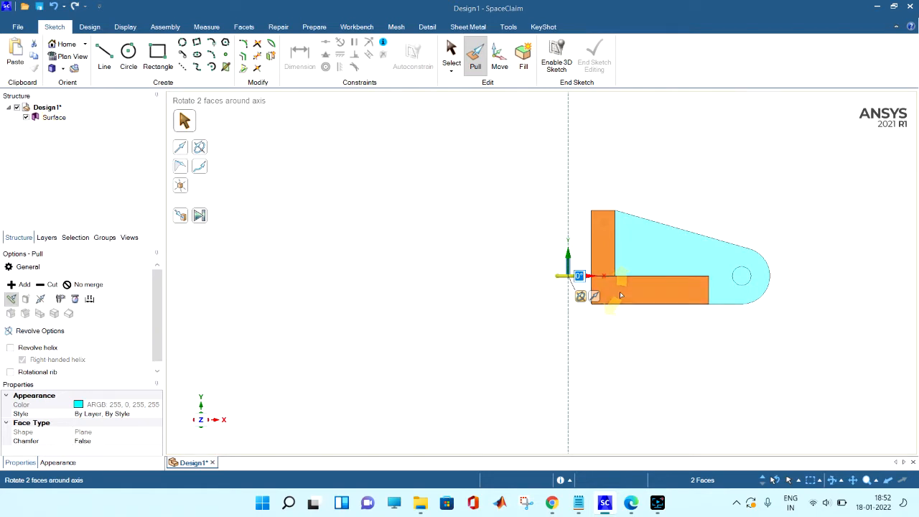
type("360")
key("Return")
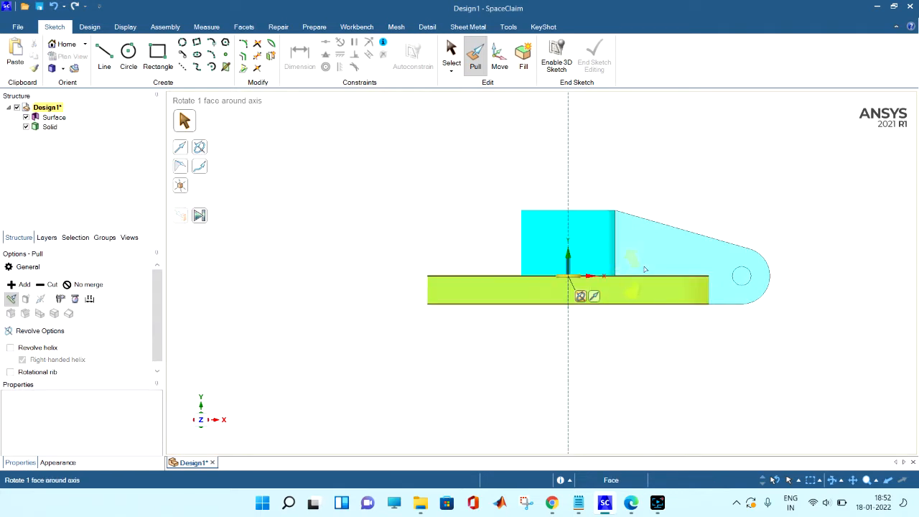
Step: Delete the small circular face inside the arm's rounded end to leave a hole
middle_click_drag(690, 197, 675, 260)
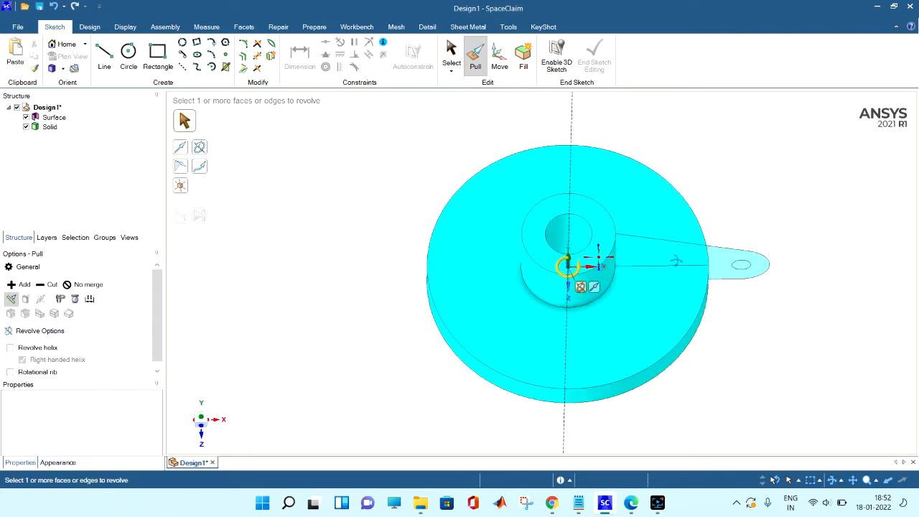
left_click(740, 262)
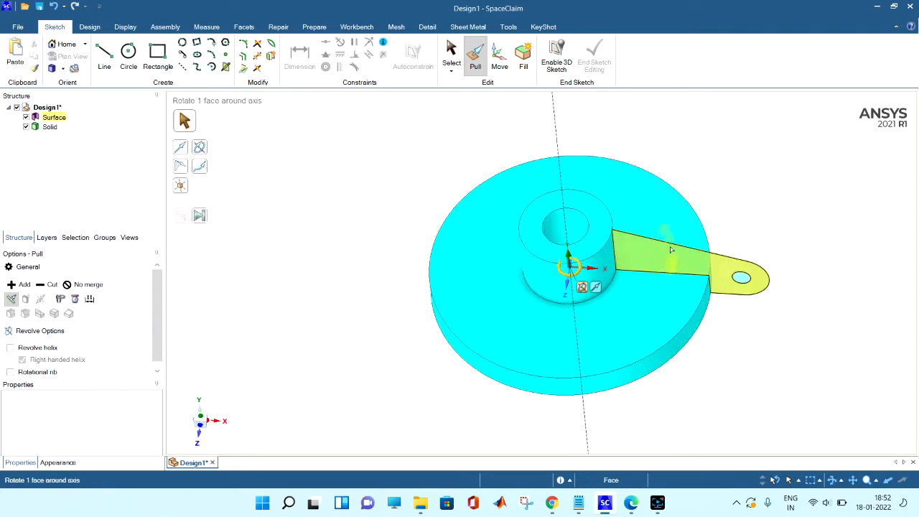
Step: Remove the circular face filling the hole outline in the arm's rounded end
left_click(747, 217)
middle_click_drag(761, 194, 753, 237)
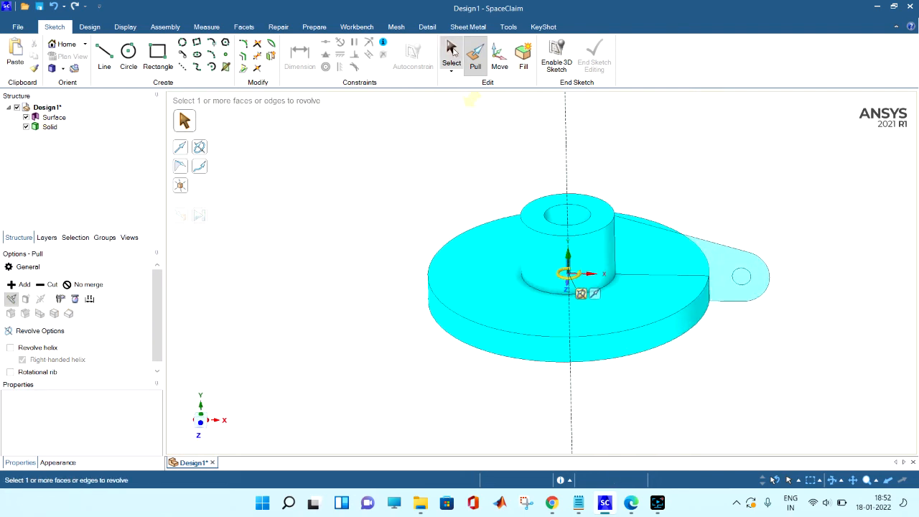
left_click(452, 52)
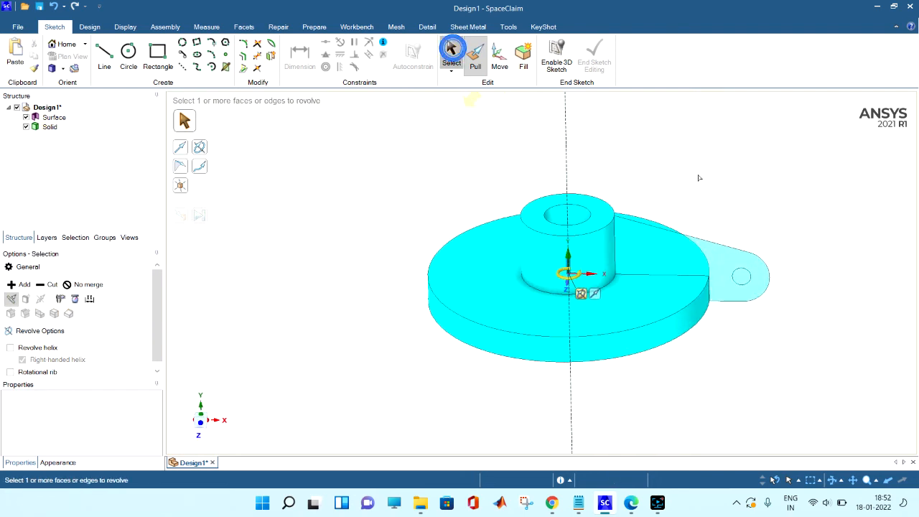
left_click(742, 277)
right_click(744, 274)
left_click(762, 260)
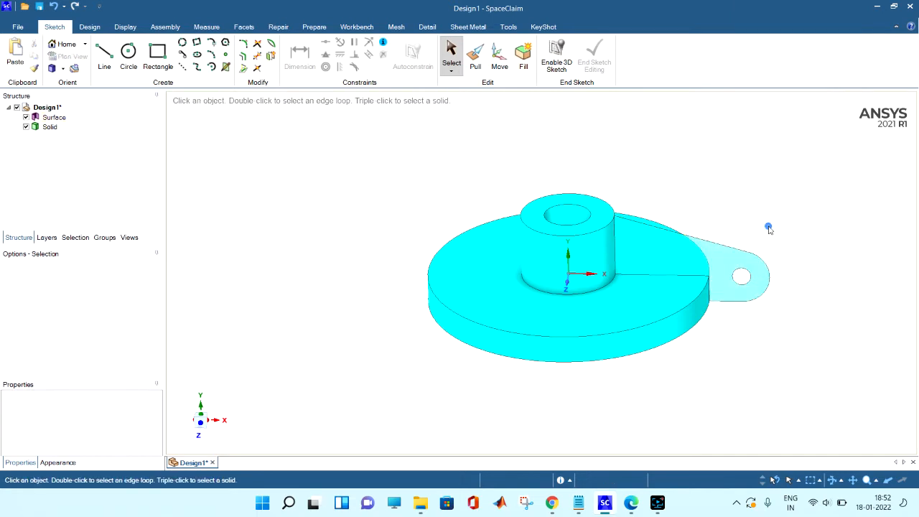
Step: Move the arm's surface body to a new component and name the component Ribs
middle_click_drag(768, 228, 763, 198)
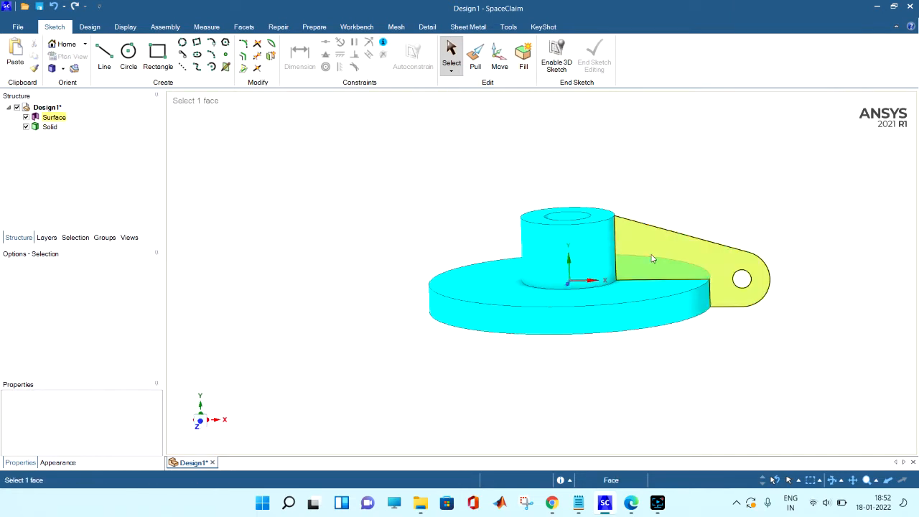
right_click(61, 118)
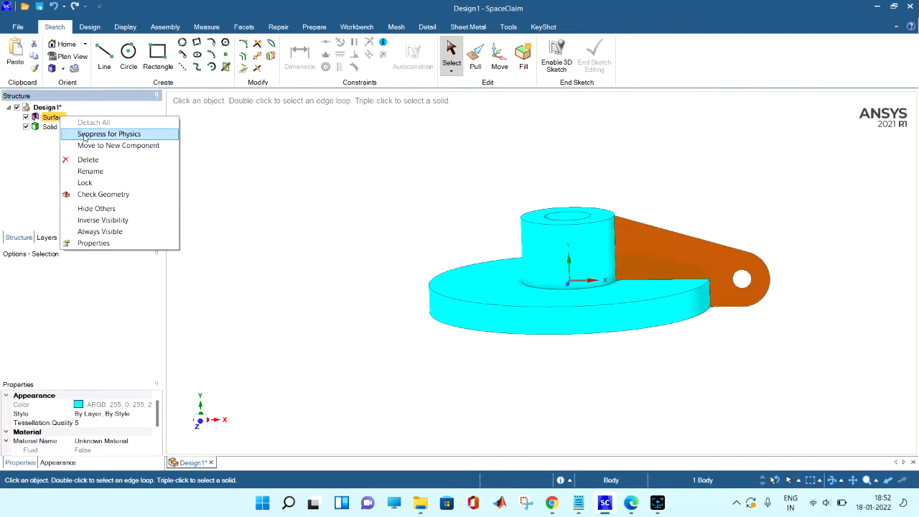
left_click(114, 145)
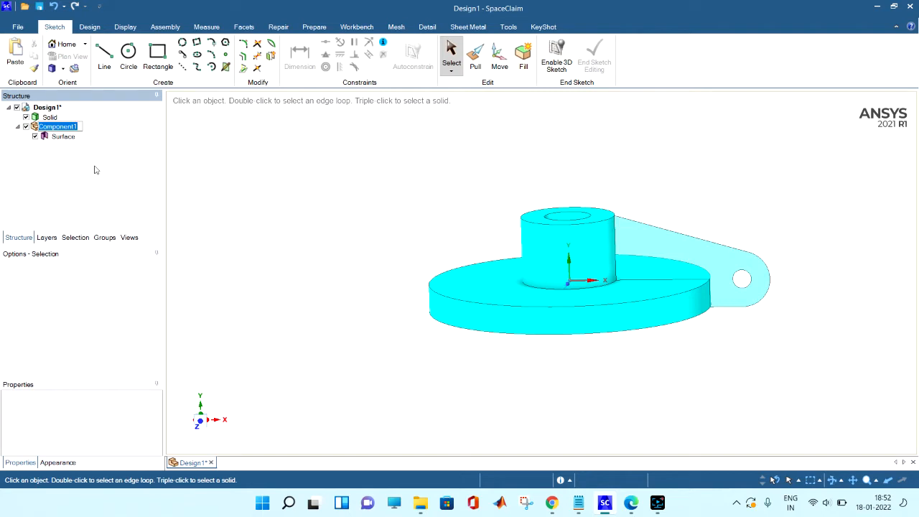
type("Ribs")
key("Return")
left_click(219, 207)
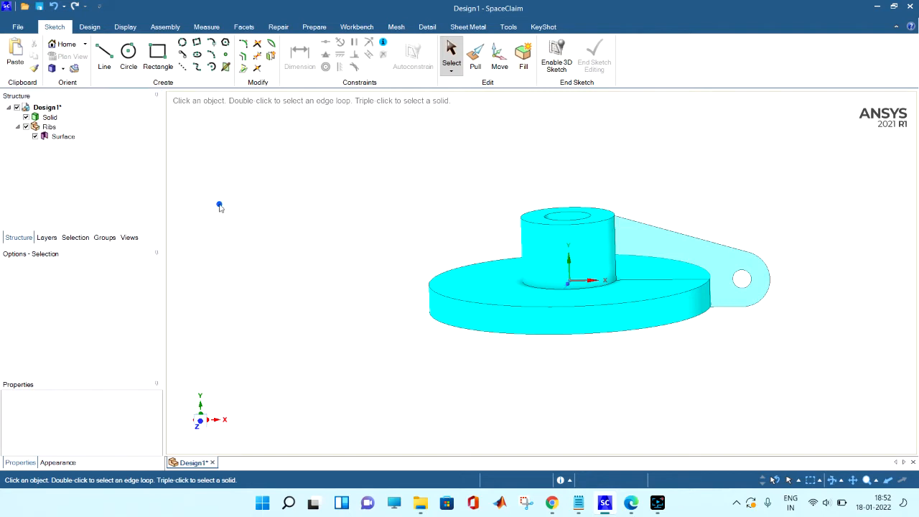
Step: Create a one-dimensional circular pattern of the arm surface around the flange's circular edge, with a count of 3 over 360°
middle_click_drag(306, 160, 381, 195)
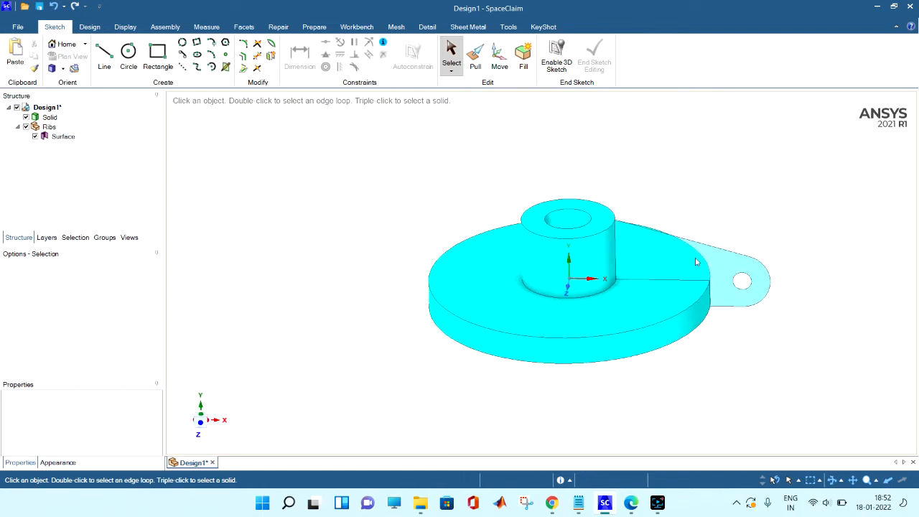
left_click(649, 251)
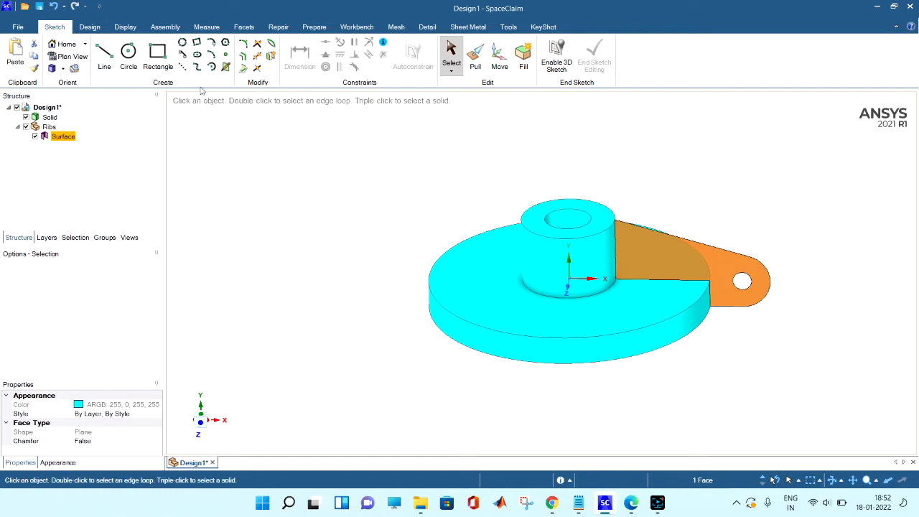
left_click(88, 27)
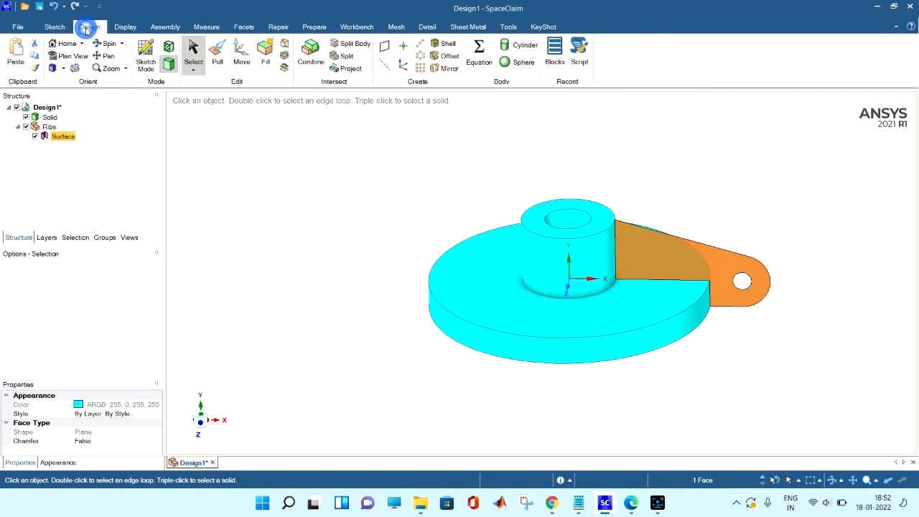
left_click(421, 57)
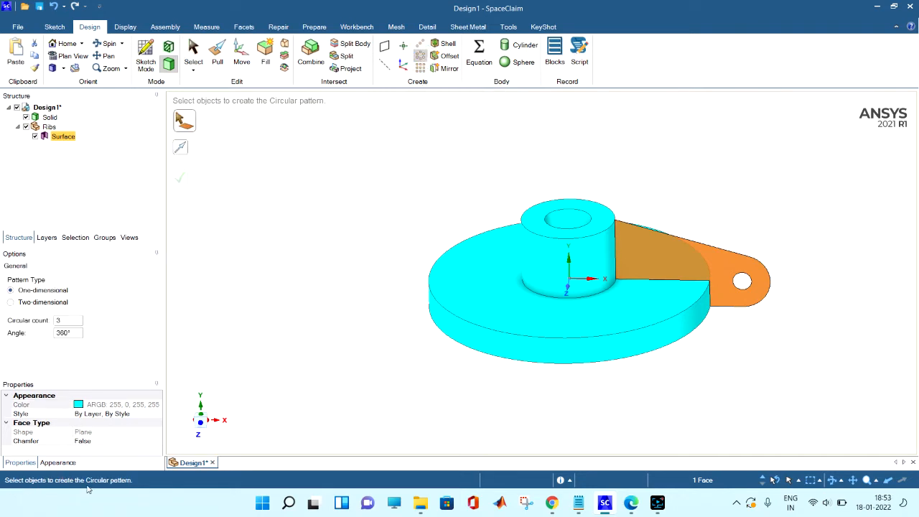
left_click(65, 142)
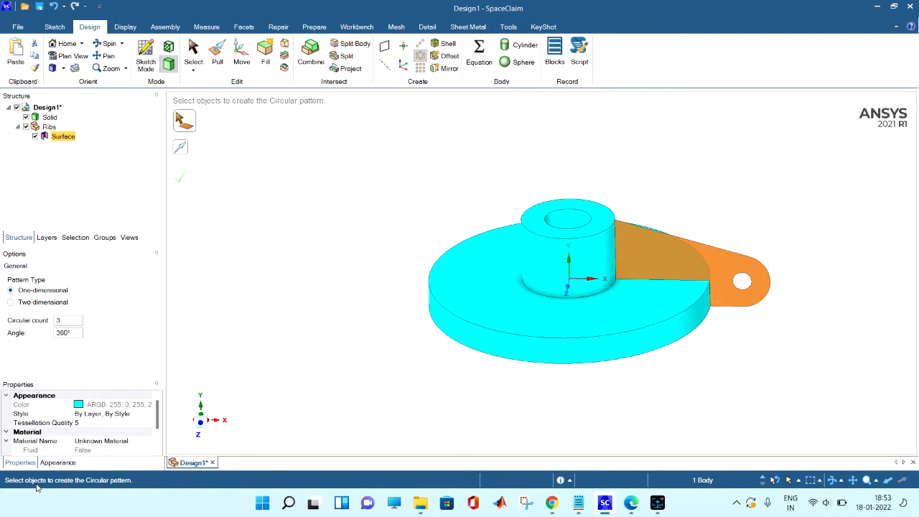
left_click(707, 255)
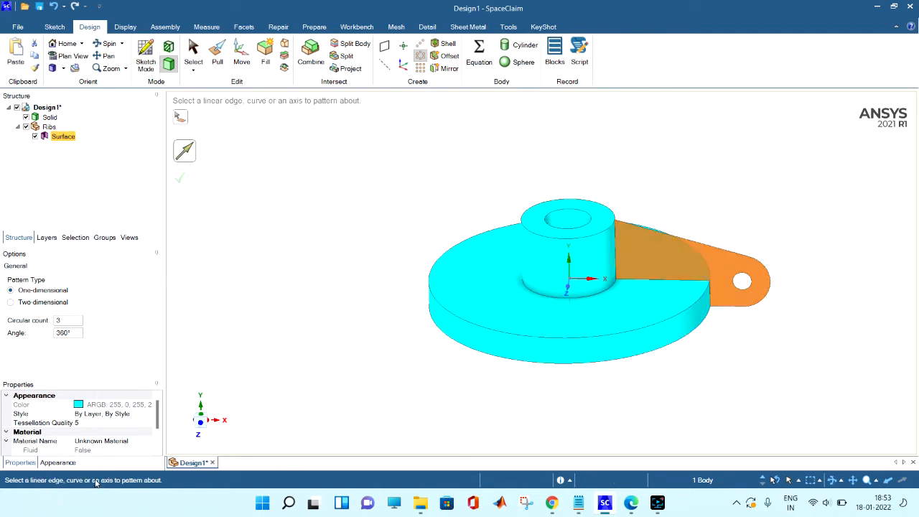
left_click(672, 320)
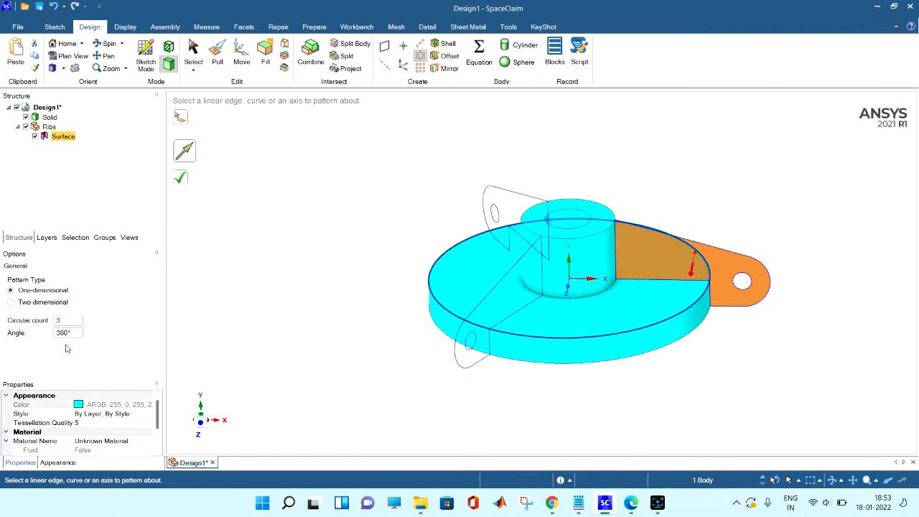
left_click(180, 178)
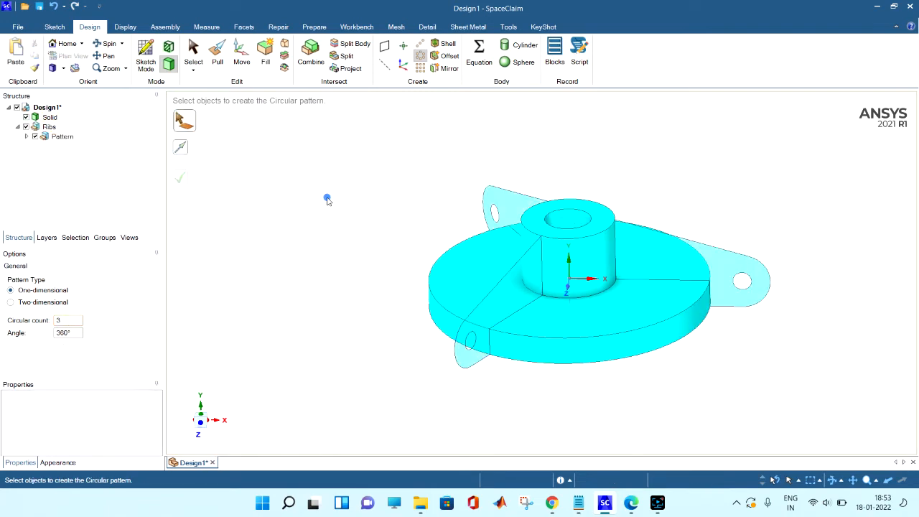
Step: Pull the patterned arm face in both directions to give the ribs a 12 mm thickness
middle_click_drag(326, 201, 309, 265)
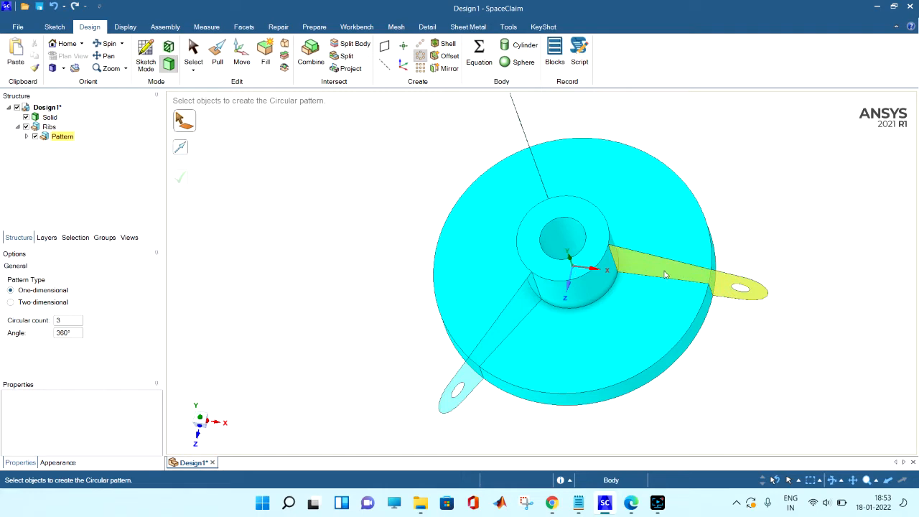
middle_click_drag(671, 272, 728, 156)
middle_click_drag(738, 209, 687, 243)
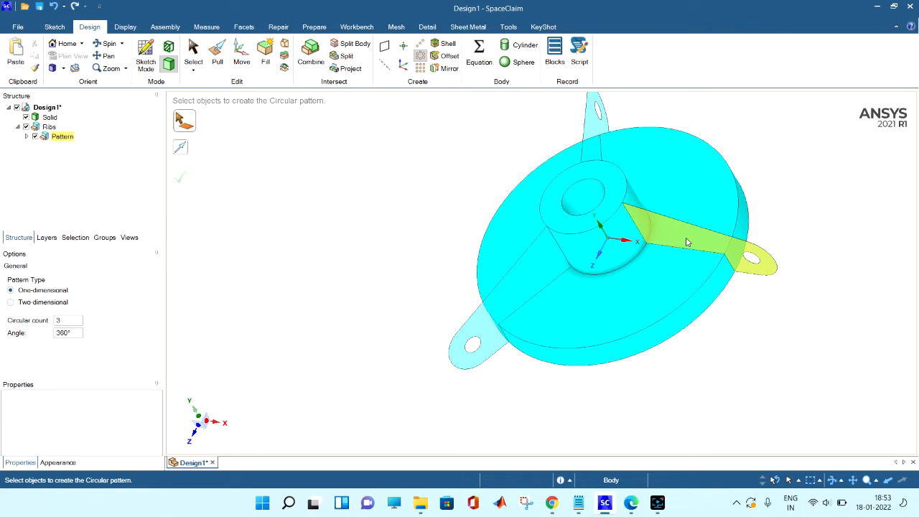
left_click(217, 52)
left_click(677, 229)
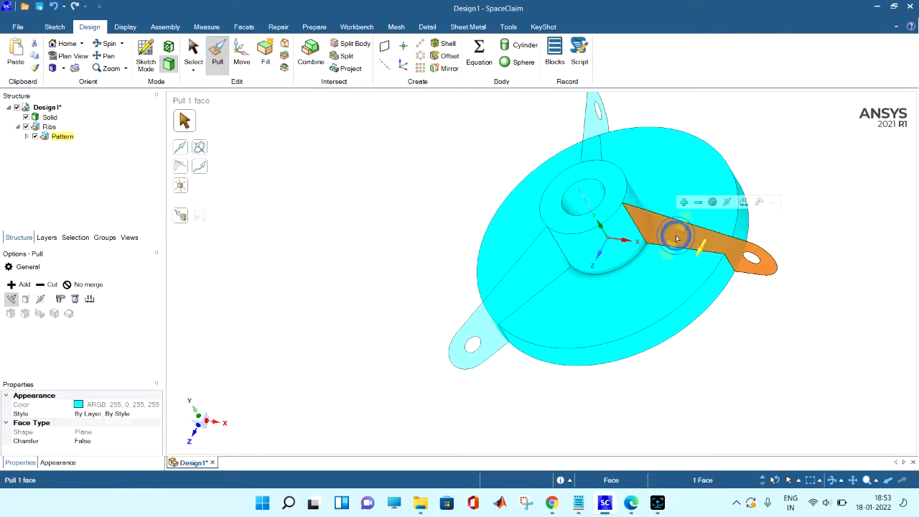
left_click(728, 202)
middle_click_drag(731, 172, 778, 144)
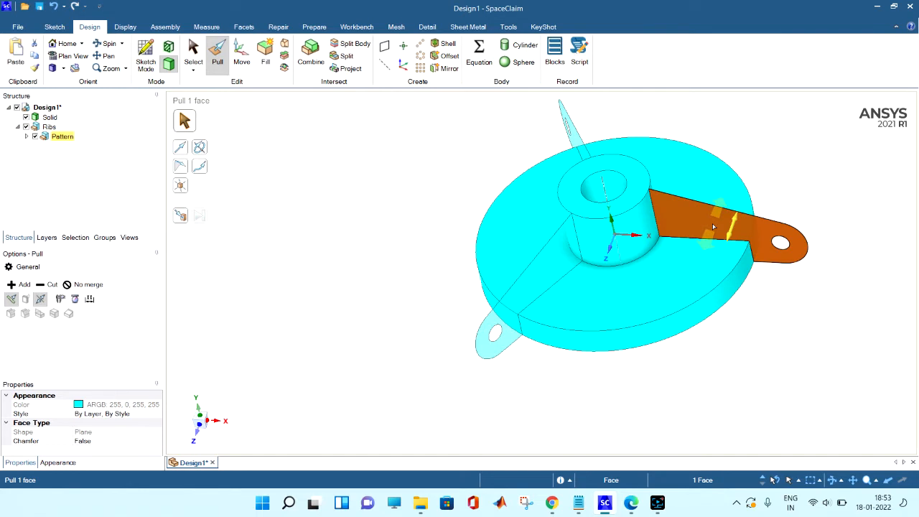
key("space")
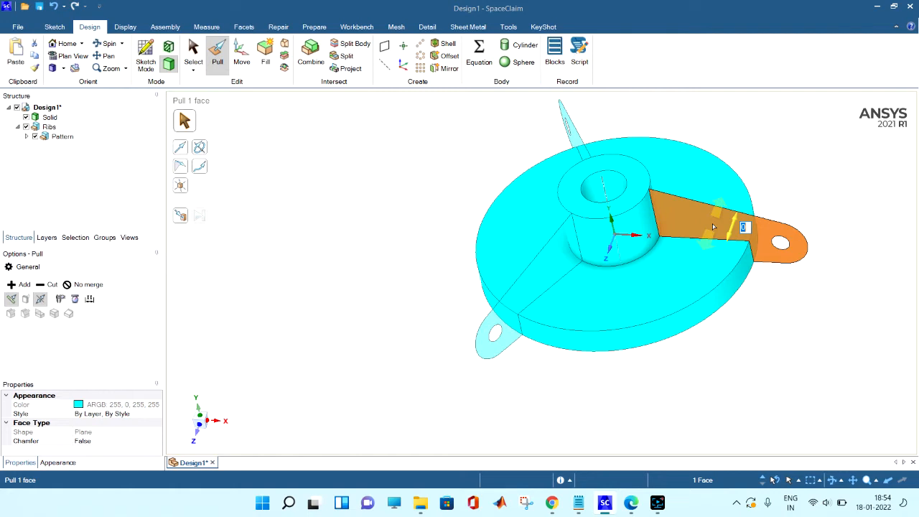
key("Return")
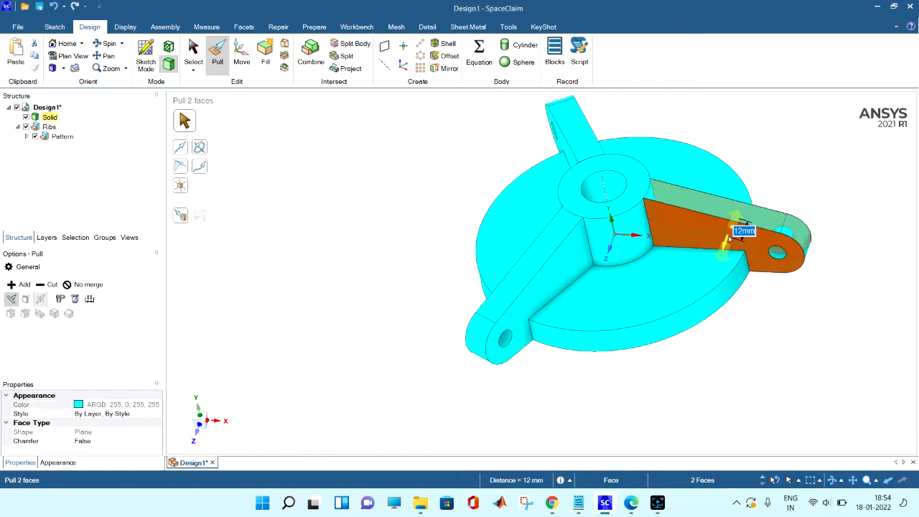
left_click(751, 169)
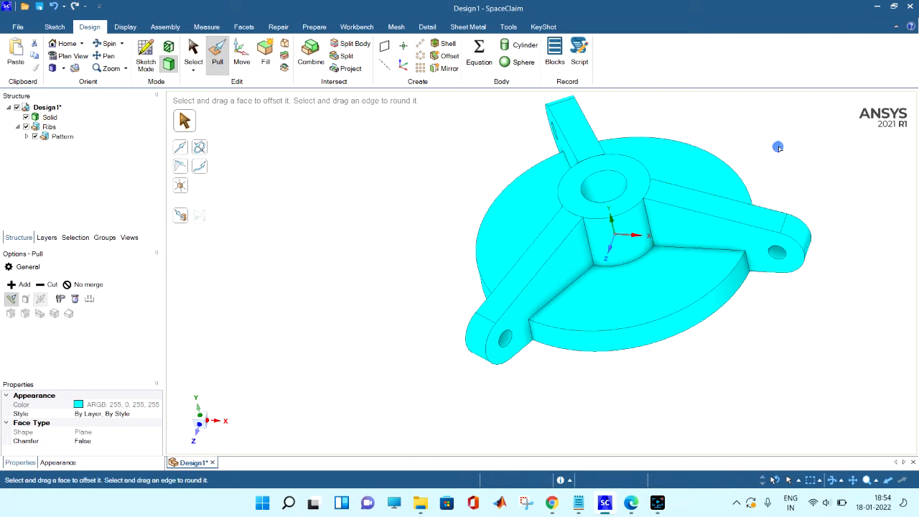
Step: Examine the junctions between the ribs' upper faces and the hub's upper rim from several angles
middle_click_drag(271, 224, 395, 205)
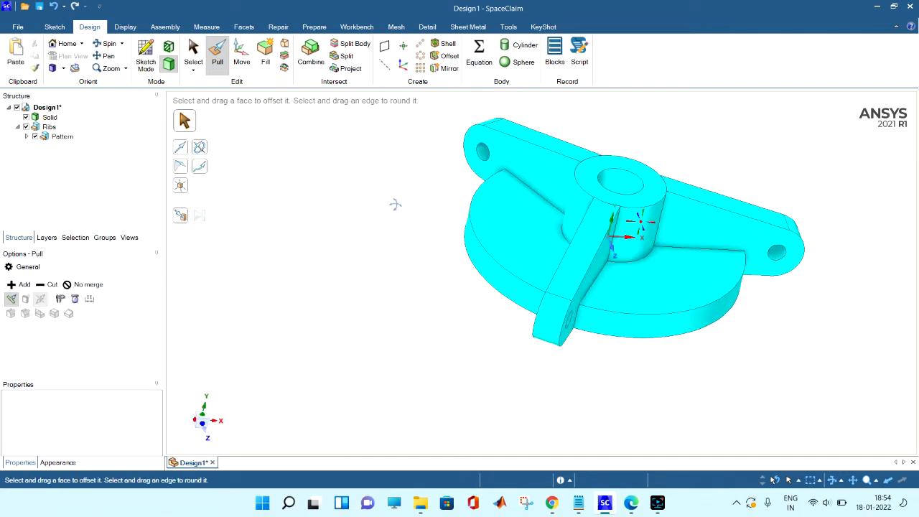
left_click(642, 225)
scroll(642, 225, "up", 5)
scroll(822, 155, "down", 5)
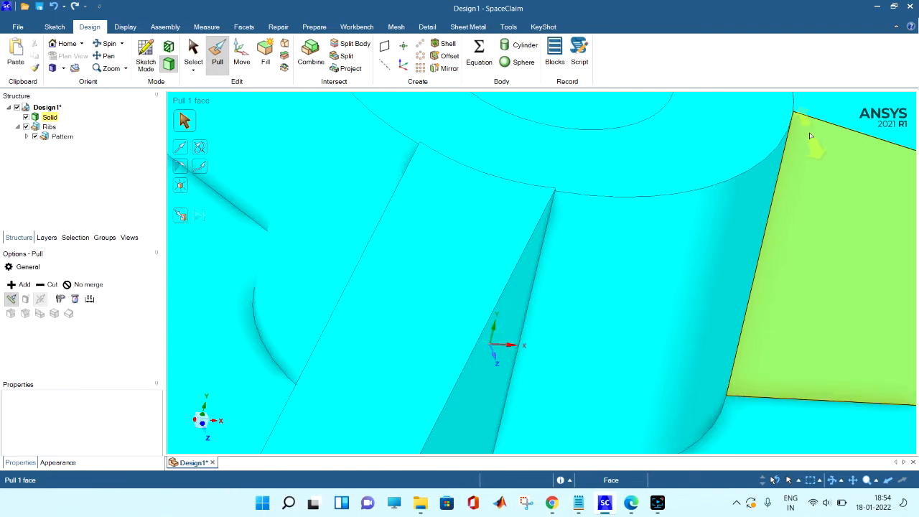
scroll(684, 269, "up", 6)
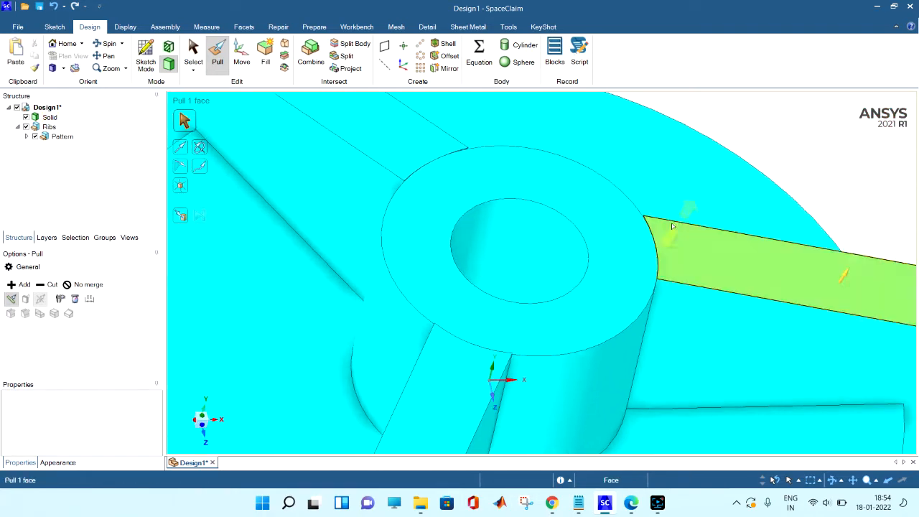
left_click(650, 205)
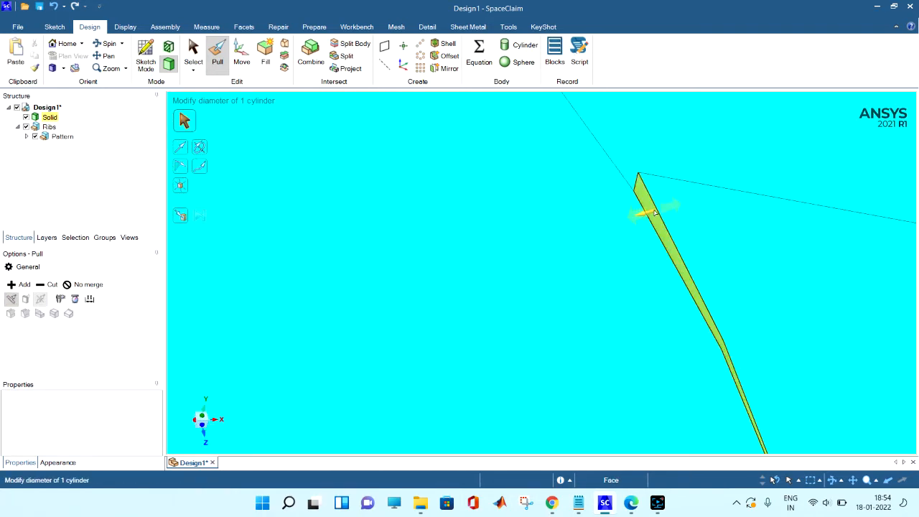
left_click(625, 205)
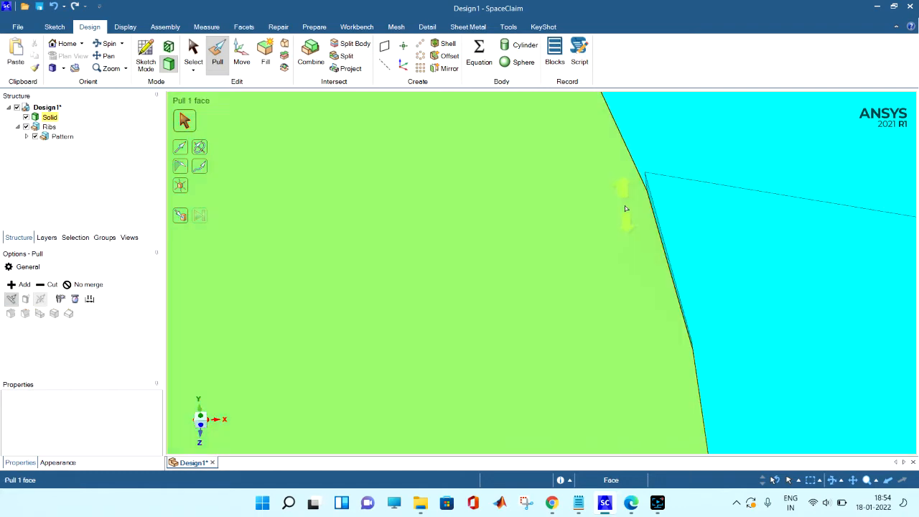
scroll(628, 212, "down", 5)
scroll(631, 221, "down", 5)
left_click(634, 167)
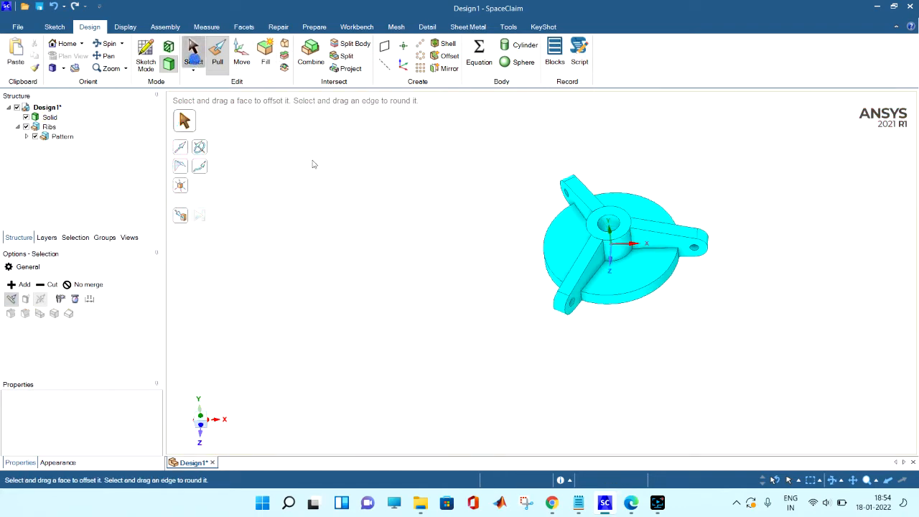
left_click(192, 50)
middle_click_drag(513, 280, 595, 246)
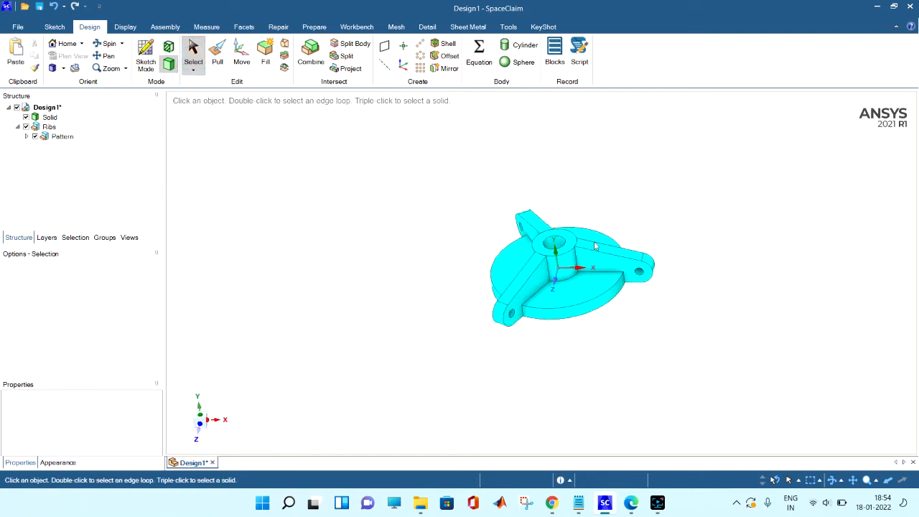
scroll(594, 247, "up", 10)
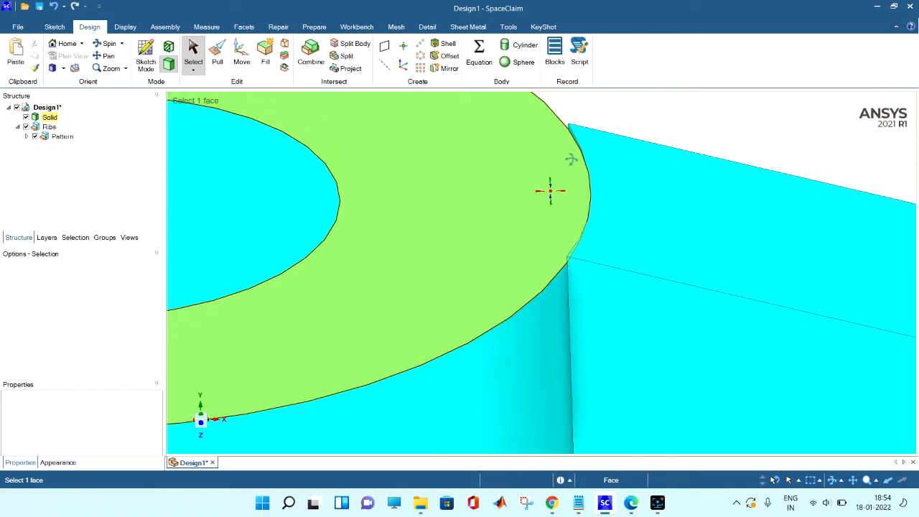
scroll(591, 253, "down", 6)
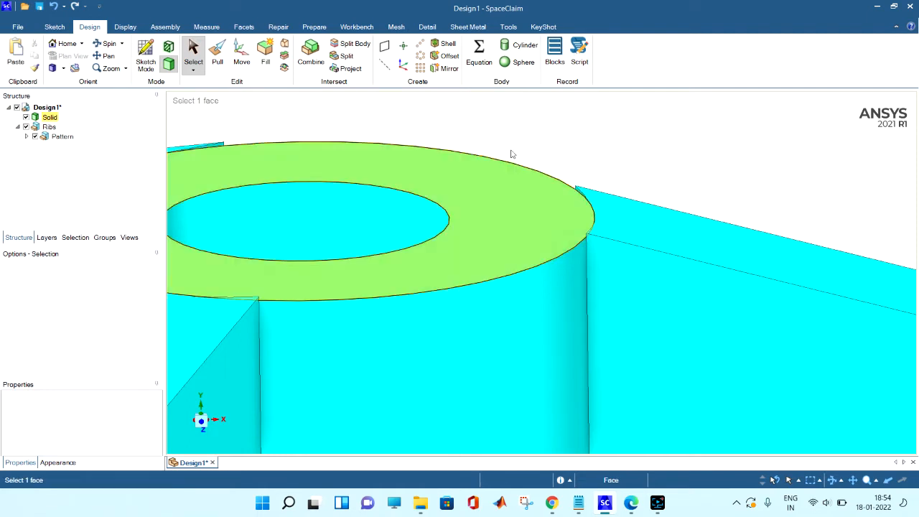
left_click(421, 59)
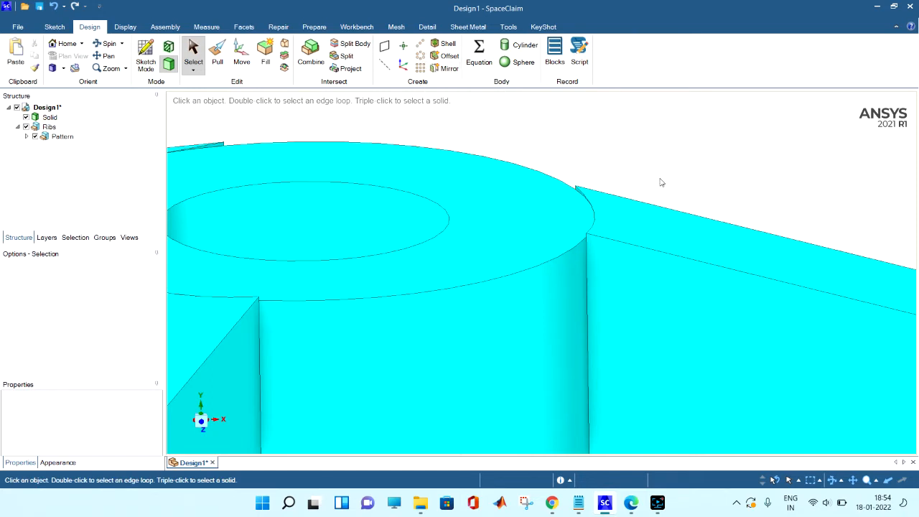
scroll(641, 266, "down", 5)
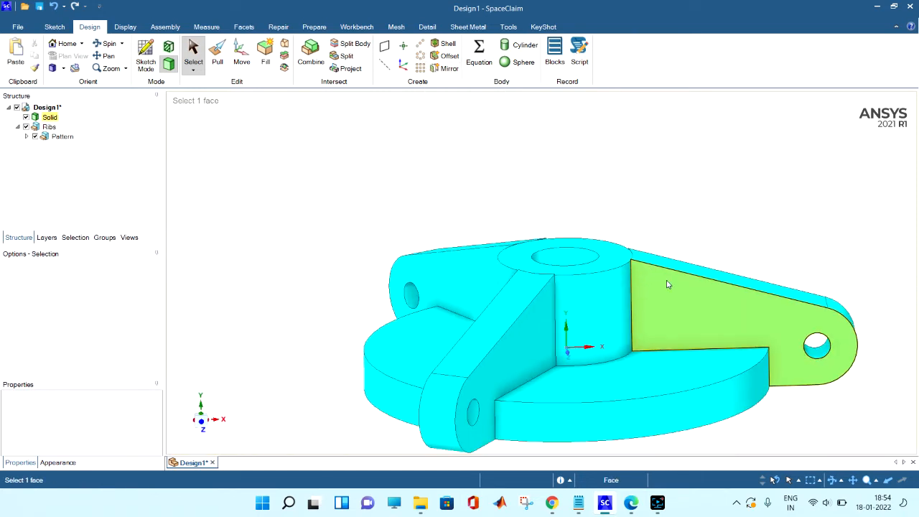
key("Escape")
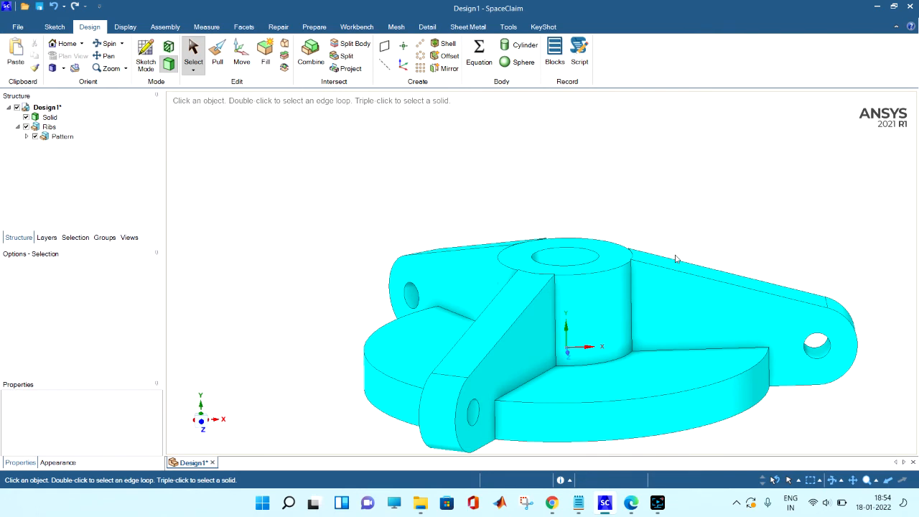
scroll(643, 269, "up", 6)
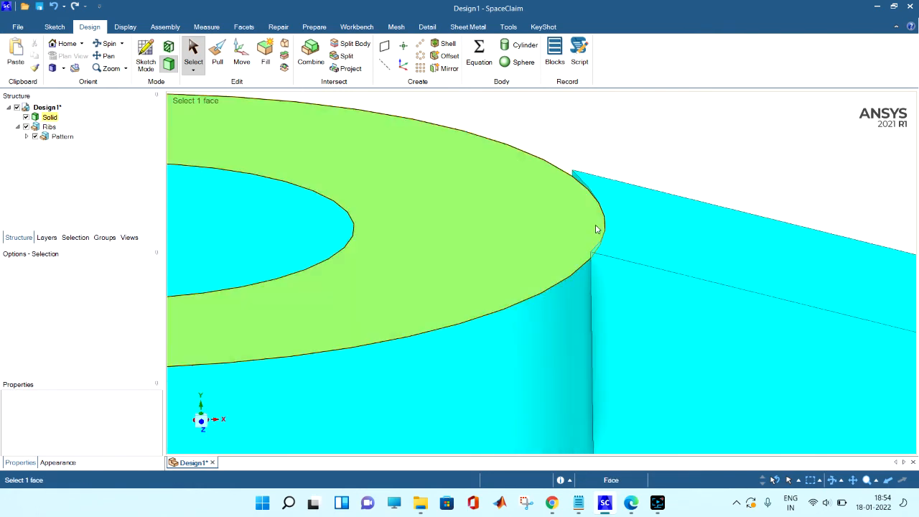
Step: Inspect where the ribs meet the hub's rim, from the side and from above, along with the overall part
middle_click_drag(596, 229, 622, 219)
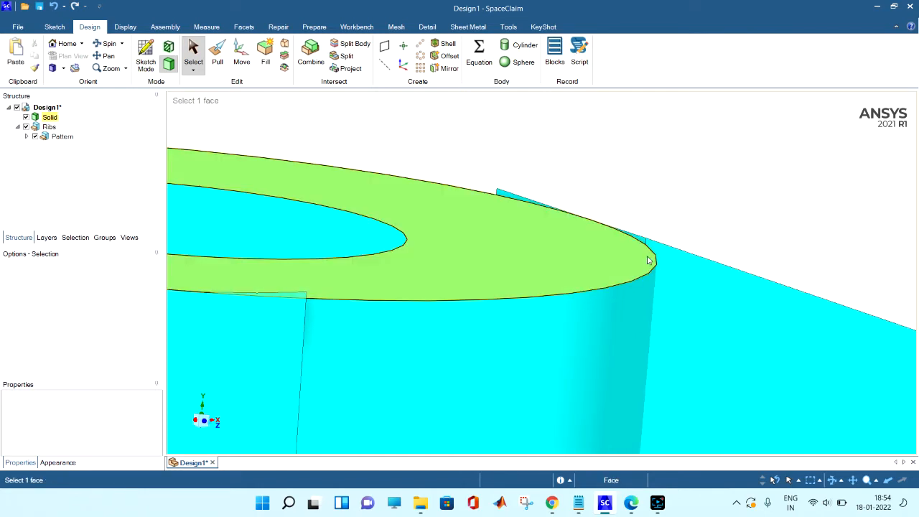
scroll(644, 258, "down", 5)
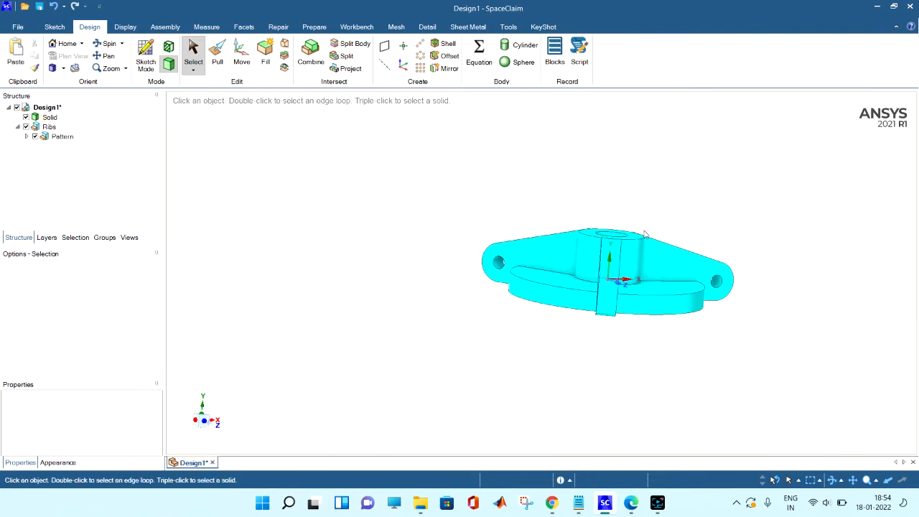
middle_click_drag(645, 233, 645, 273)
middle_click_drag(484, 281, 302, 260, "shift")
scroll(380, 237, "up", 4)
left_click(616, 164)
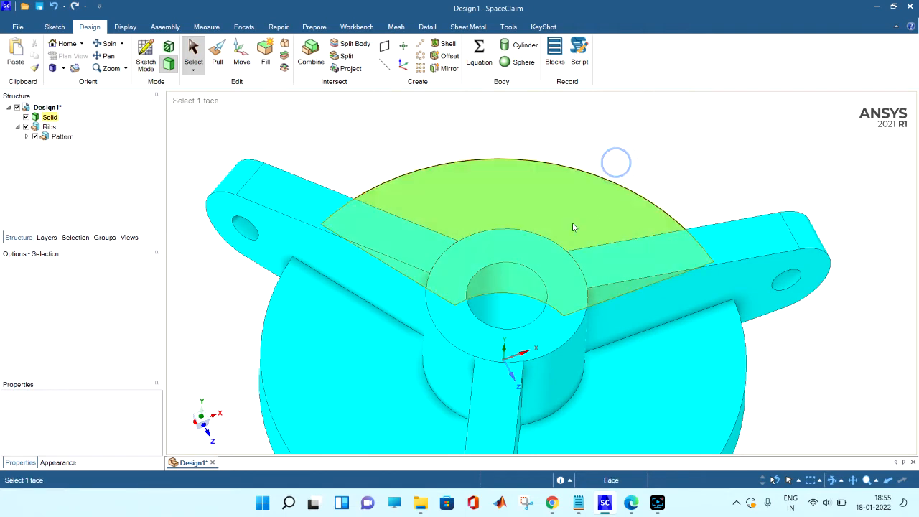
scroll(618, 273, "down", 5)
left_click(318, 111)
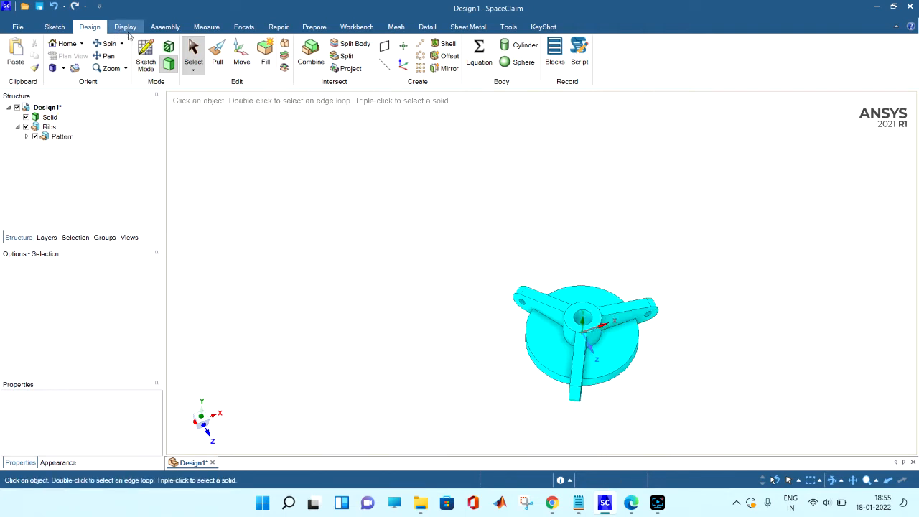
Step: Start a sketch on the flange's upper face, between two ribs, in plan view
left_click(558, 348)
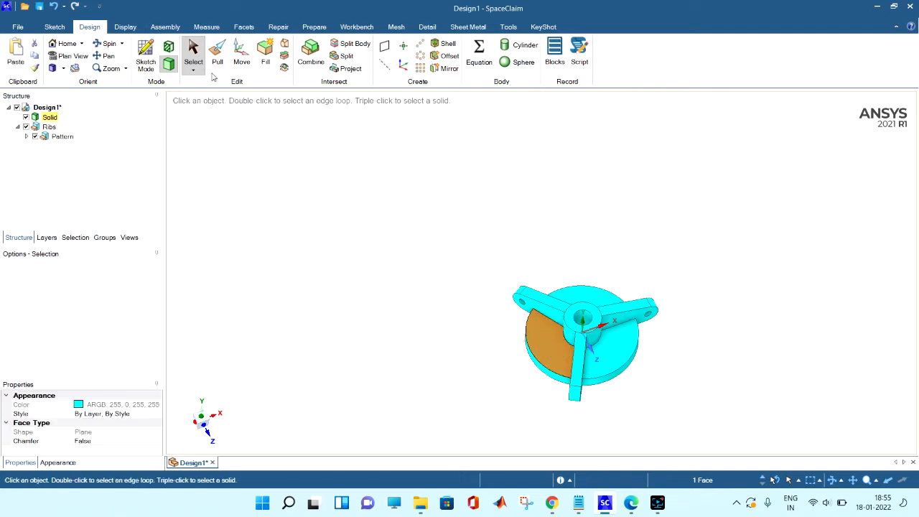
left_click(125, 27)
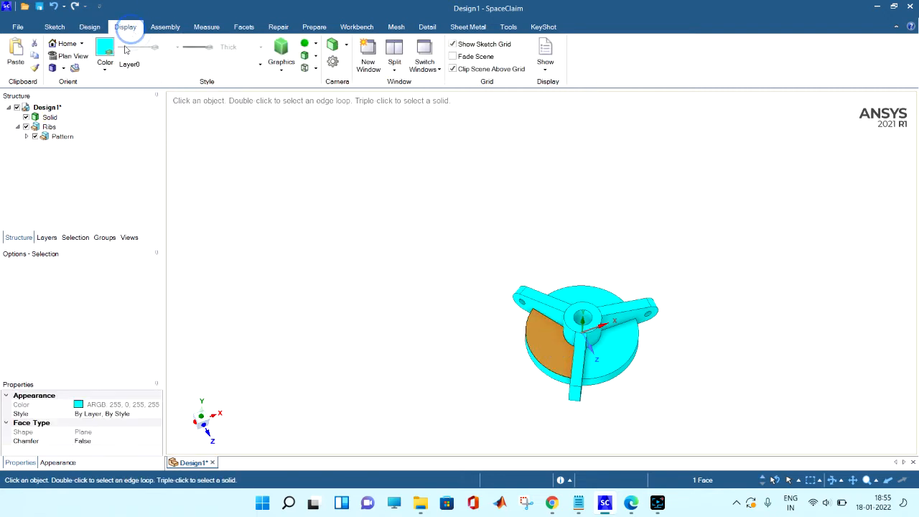
left_click(89, 27)
left_click(144, 61)
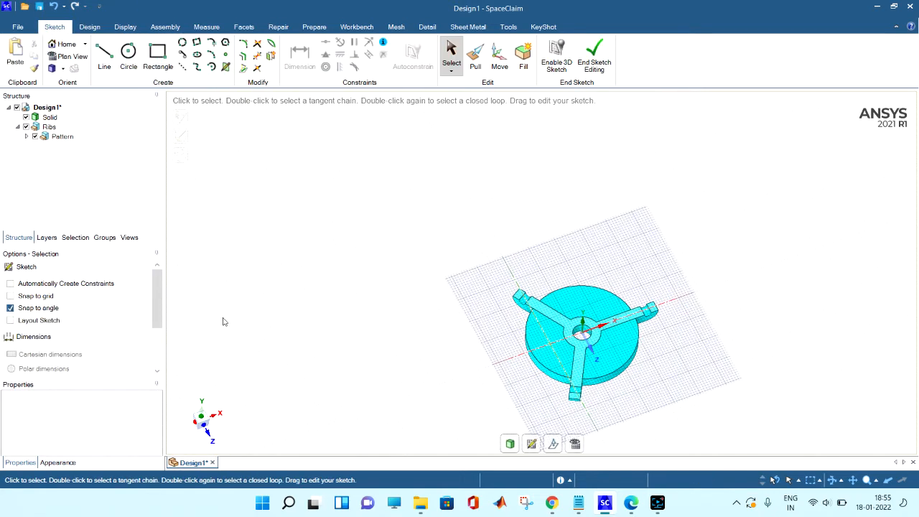
left_click(575, 444)
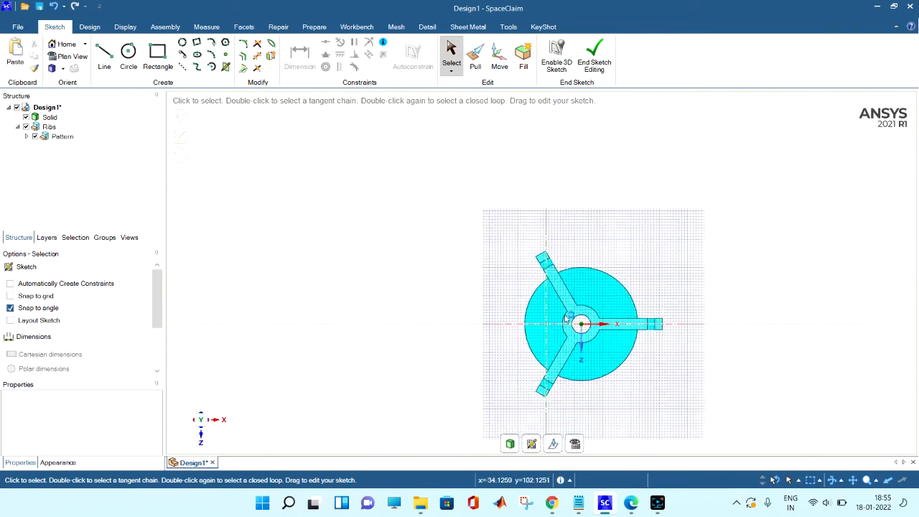
scroll(597, 345, "up", 5)
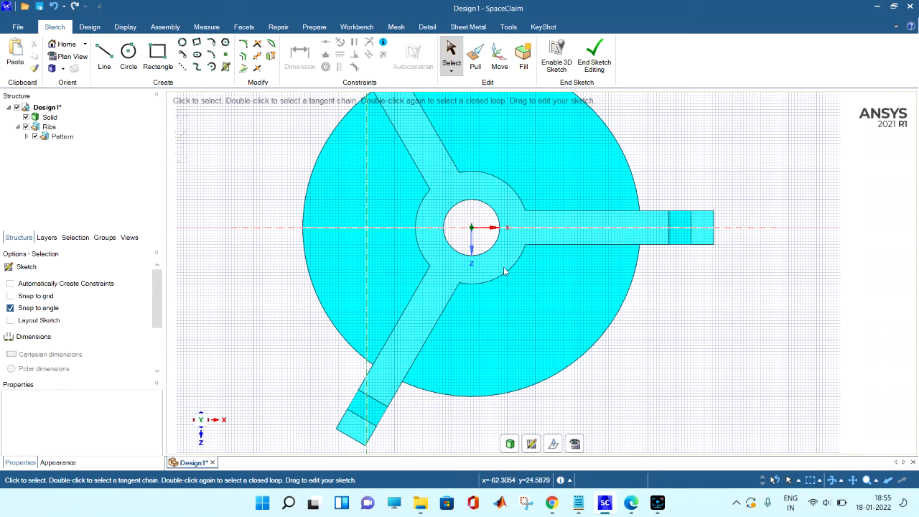
Step: Sketch a 100 mm diameter circle centred on the hub's bore
key("c")
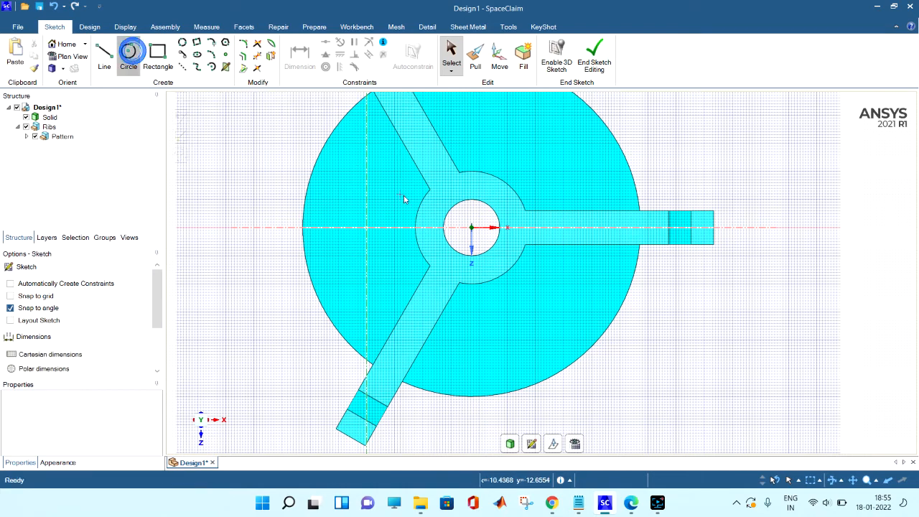
left_click(472, 229)
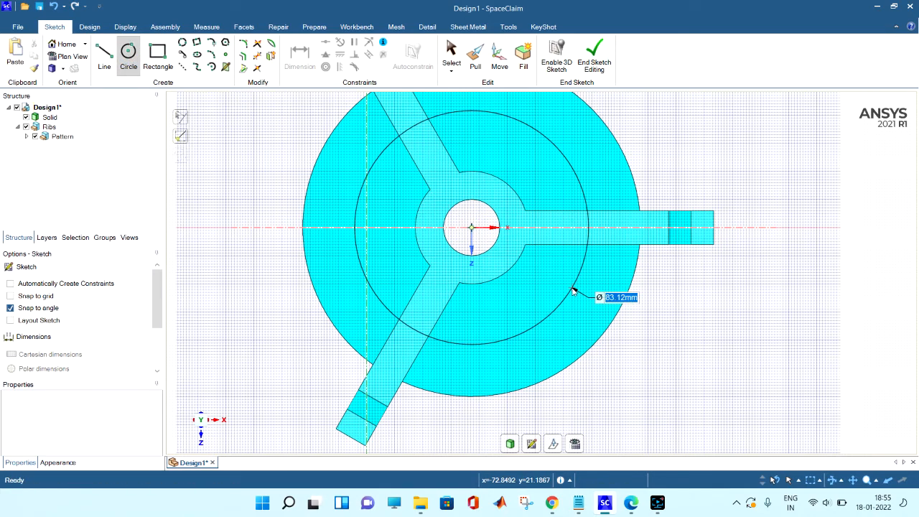
type("100")
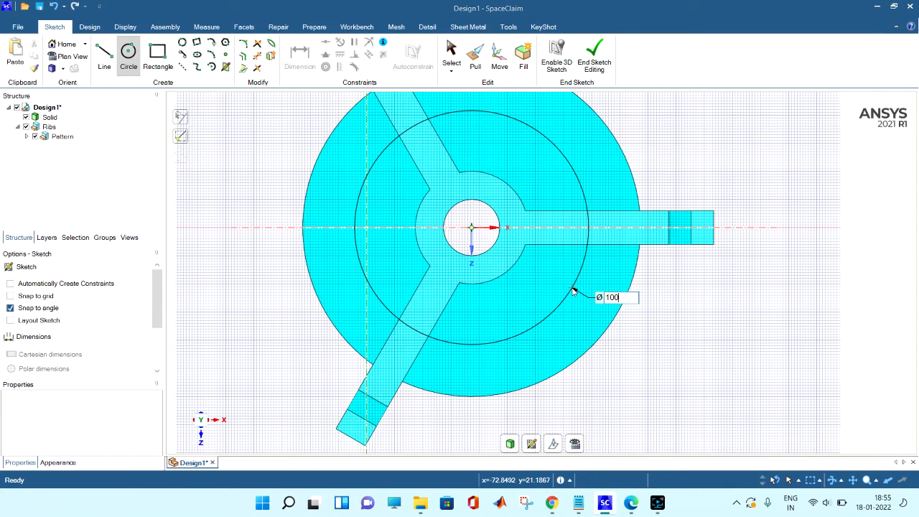
key("Return")
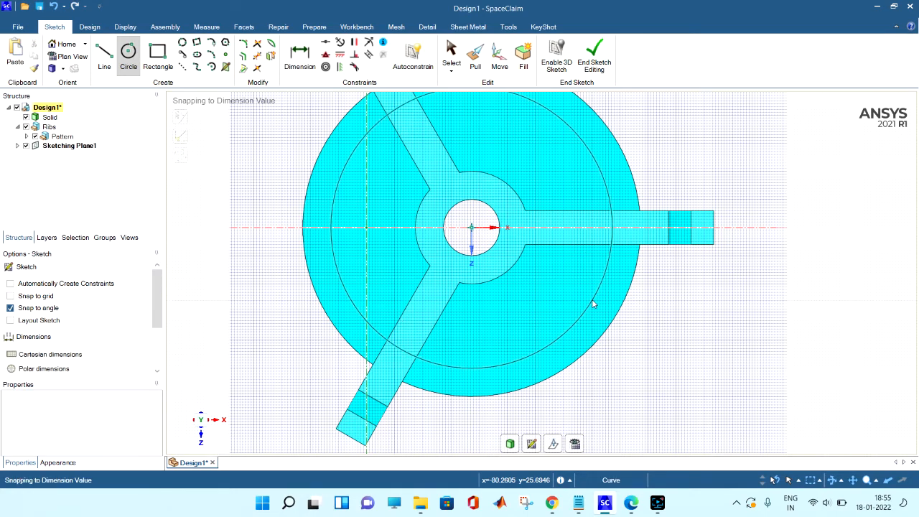
Step: Draw a construction line from the hub's centre to the 100 mm circle at 30° above the horizontal axis
left_click(183, 68)
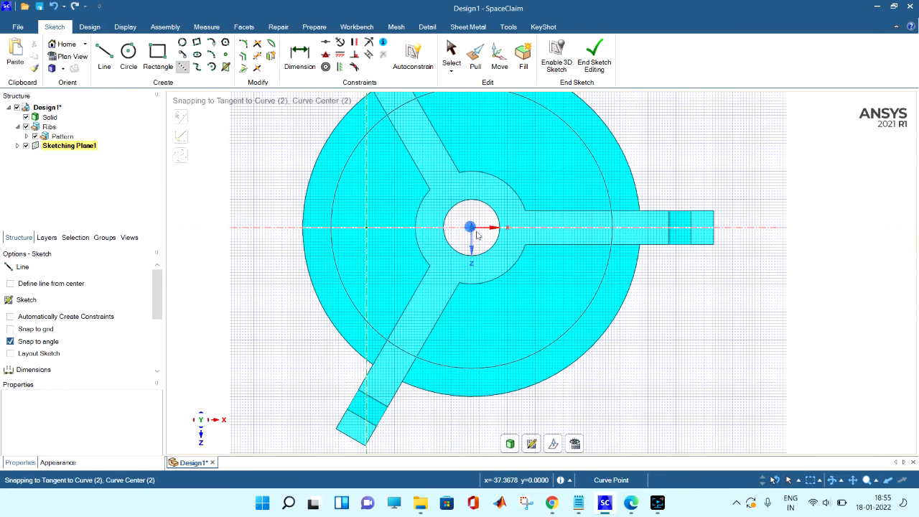
left_click(476, 231)
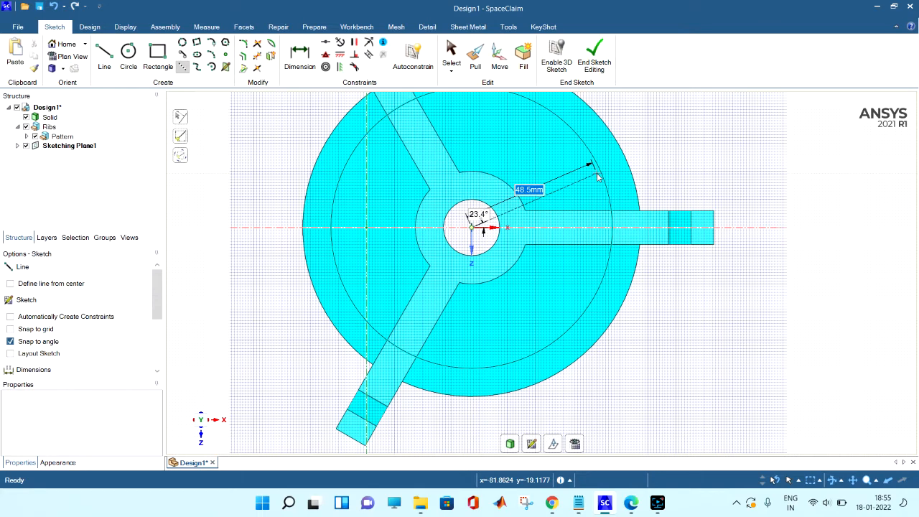
key("Tab")
type("30")
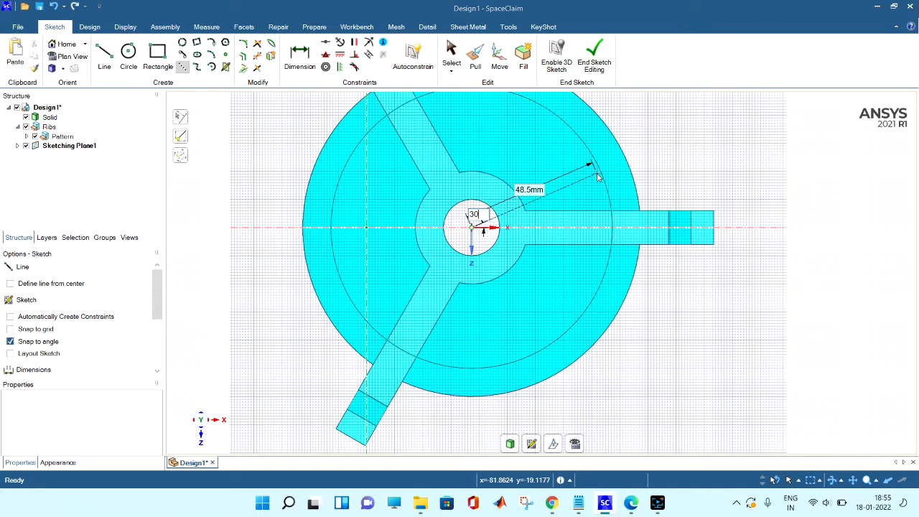
key("Tab")
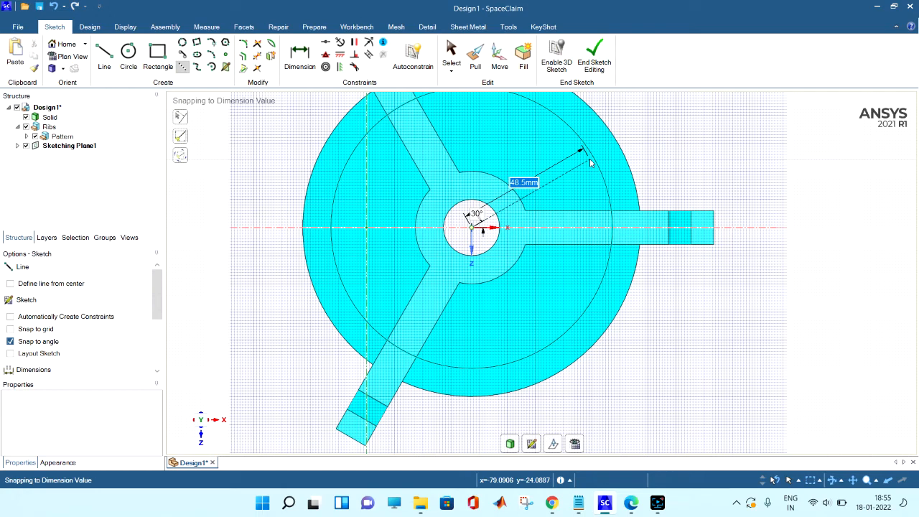
left_click(594, 160)
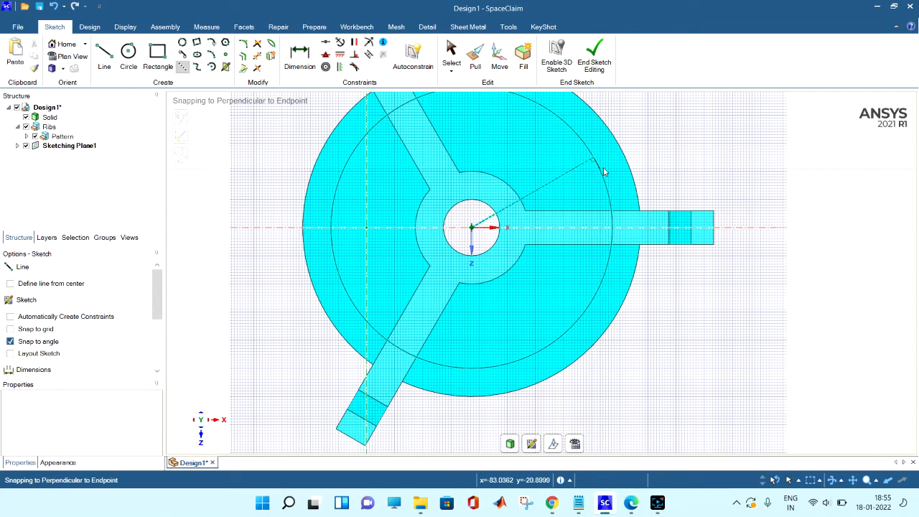
left_click(127, 55)
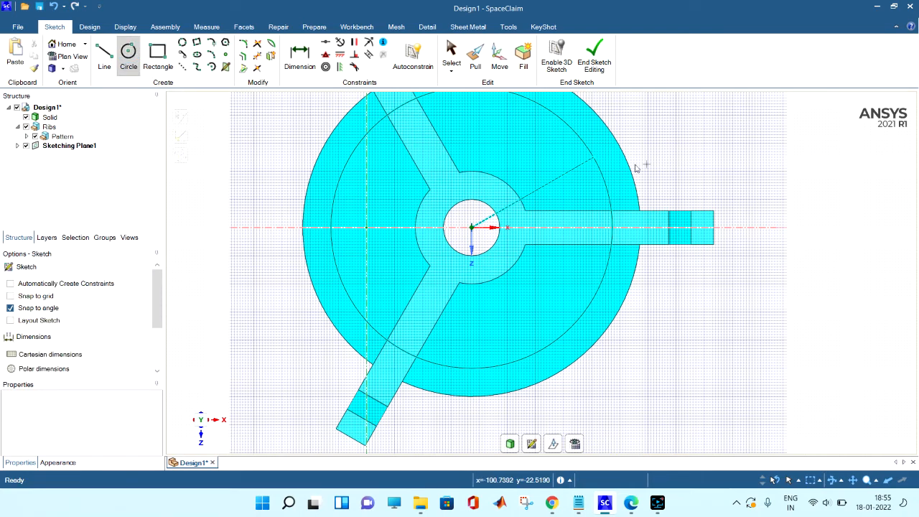
left_click(104, 55)
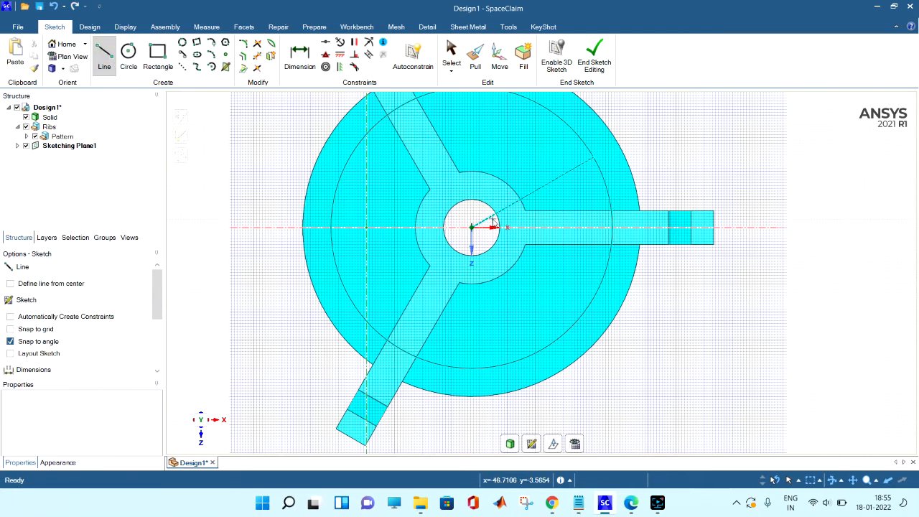
left_click(471, 227)
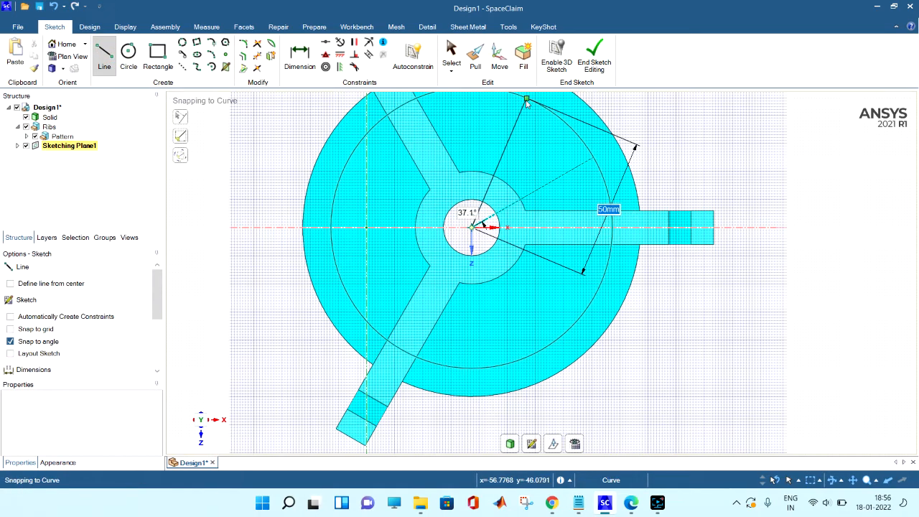
scroll(540, 122, "down", 3)
key("Escape")
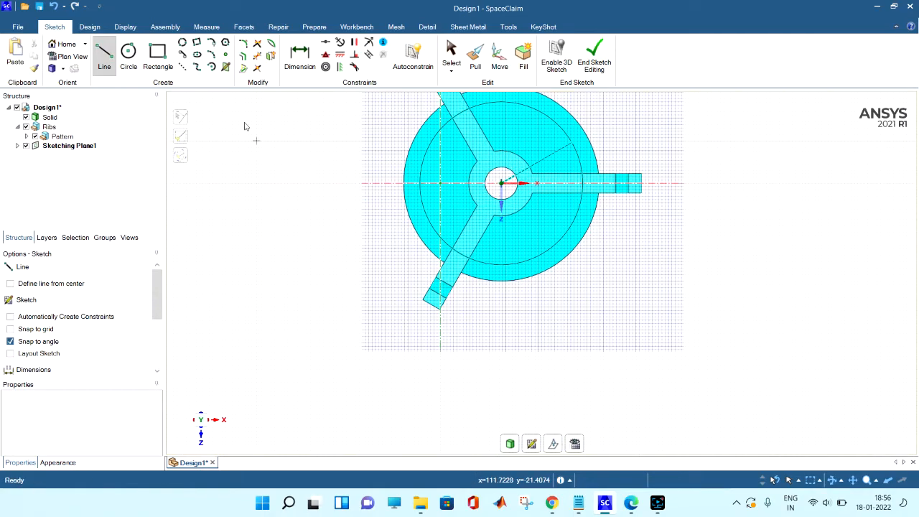
Step: Draw a second construction line from the hub's centre to the 100 mm circle at 60° above the horizontal axis
left_click(181, 68)
left_click(501, 183)
scroll(503, 188, "up", 5)
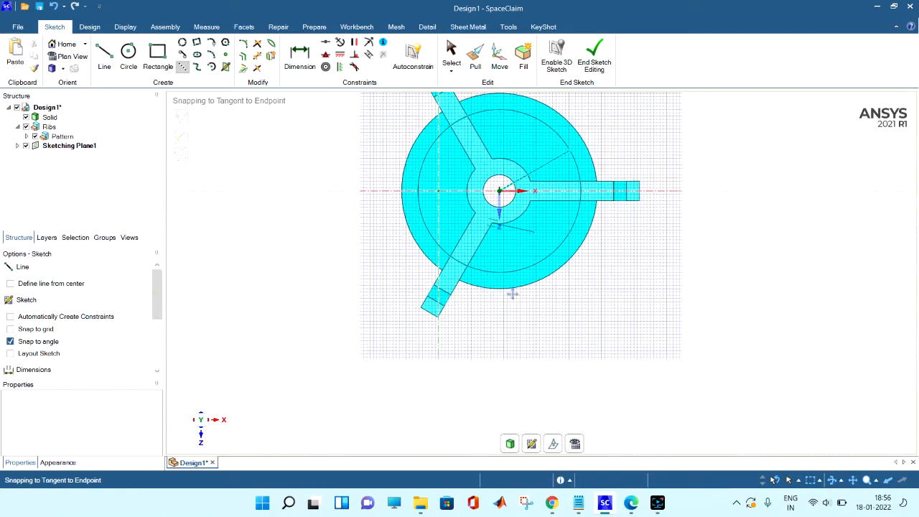
scroll(452, 249, "down", 5)
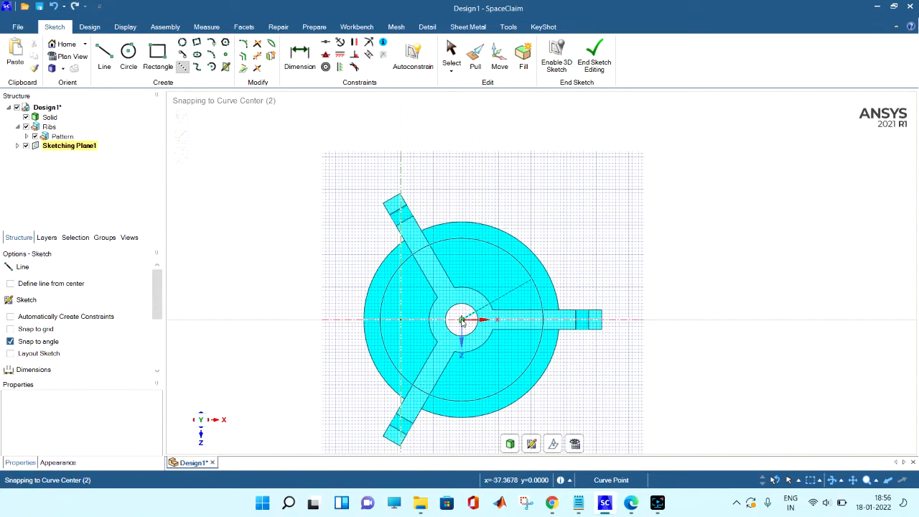
left_click(461, 321)
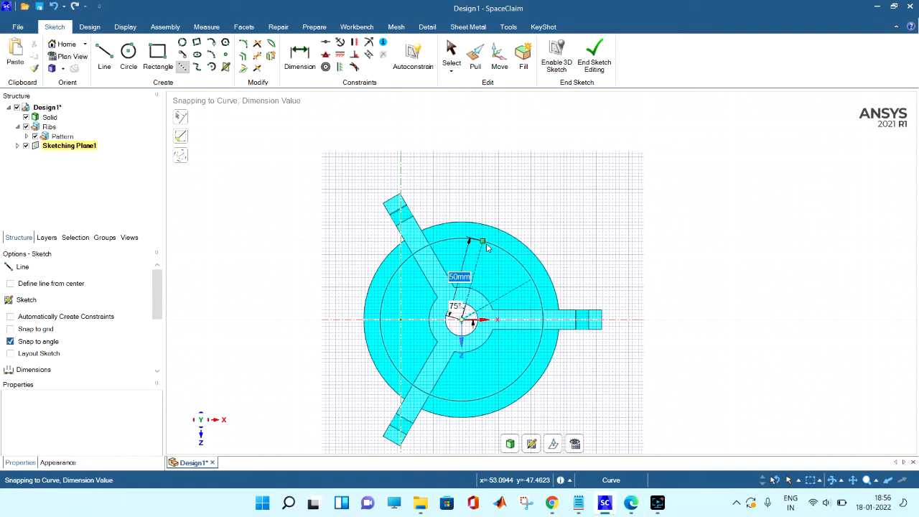
scroll(487, 248, "up", 3)
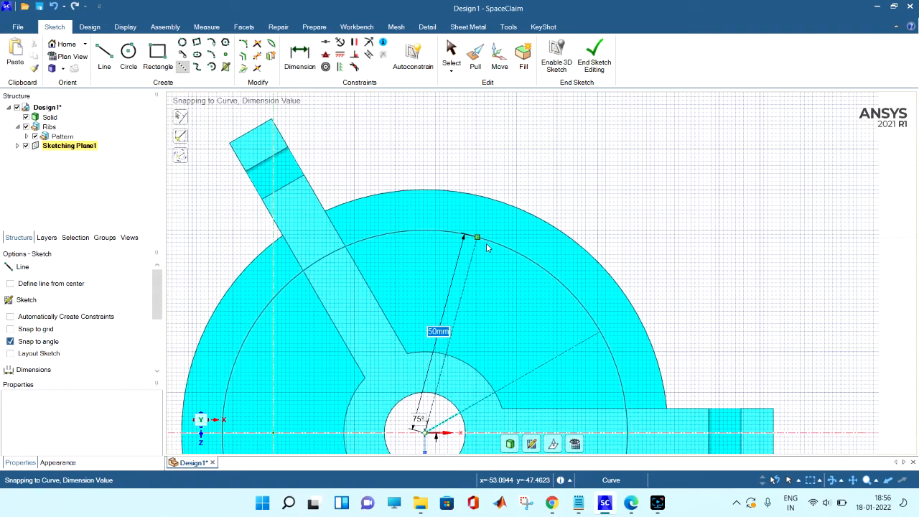
scroll(488, 248, "up", 1)
scroll(474, 247, "down", 3)
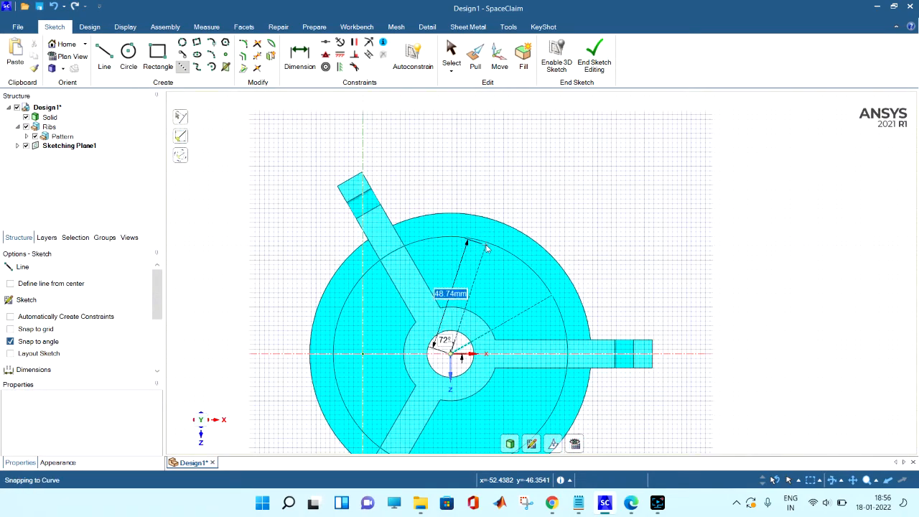
scroll(497, 208, "up", 2)
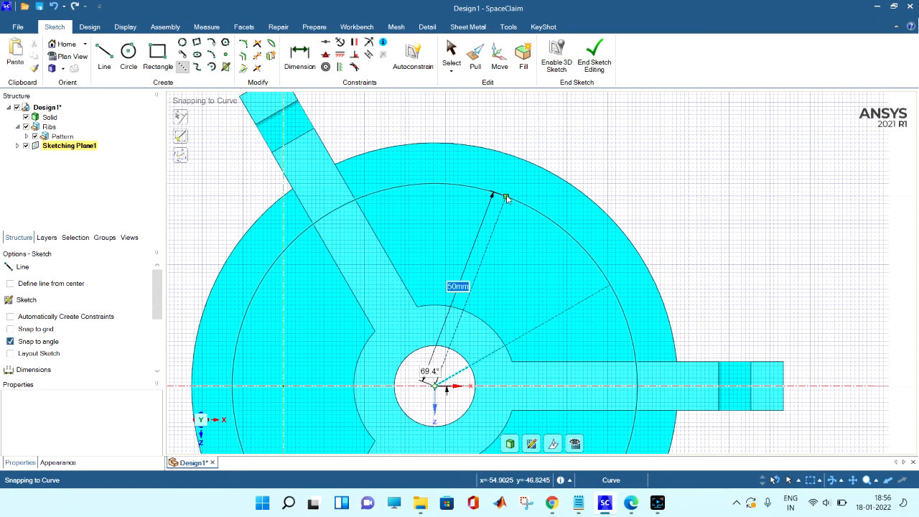
key("Tab")
key("Return")
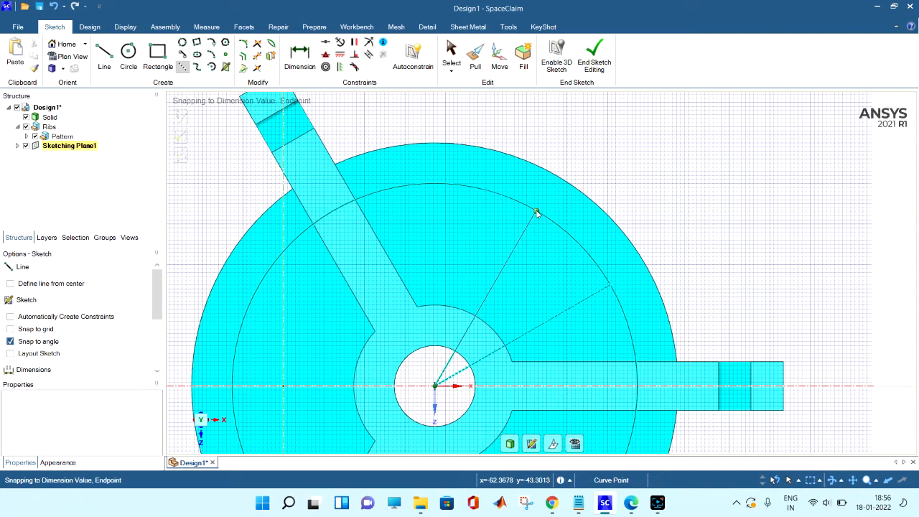
Step: Undo both construction lines, keeping only the 100 mm circle in the sketch
scroll(557, 227, "down", 2)
scroll(558, 227, "down", 3)
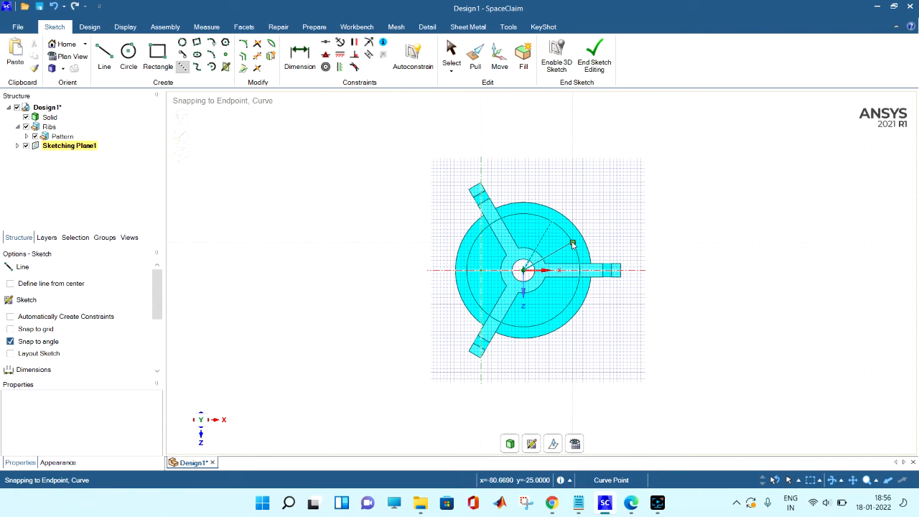
key("Escape")
scroll(572, 245, "up", 5)
key("ctrl+z")
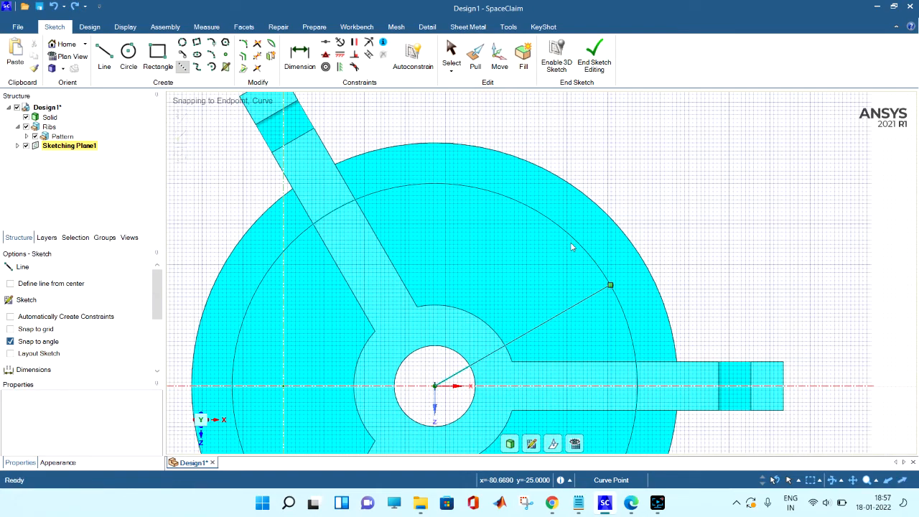
scroll(572, 245, "down", 2)
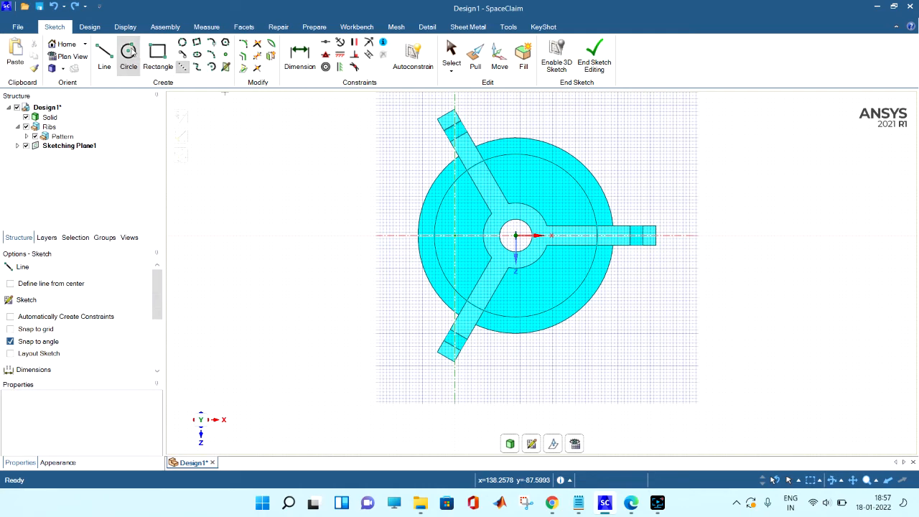
Step: Draw a construction line from the hub's centre to the 100 mm circle at about 40° above the horizontal axis
left_click(184, 66)
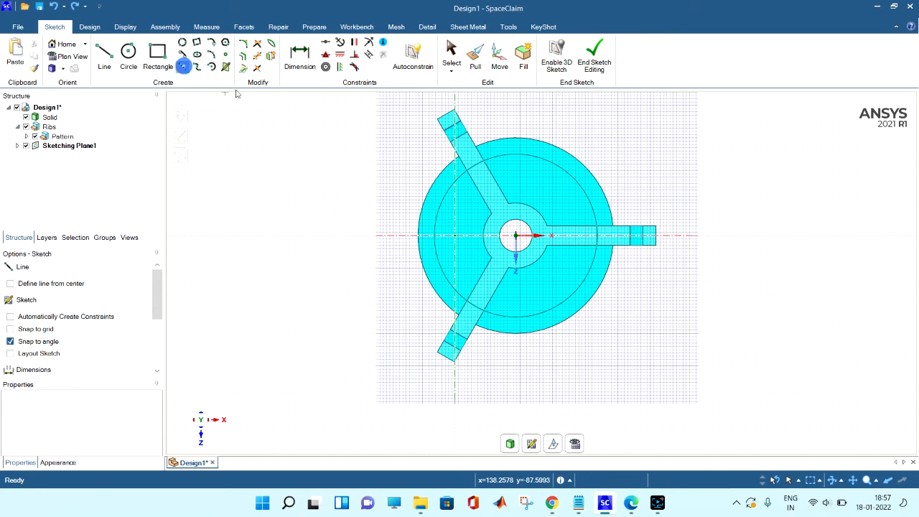
left_click(516, 235)
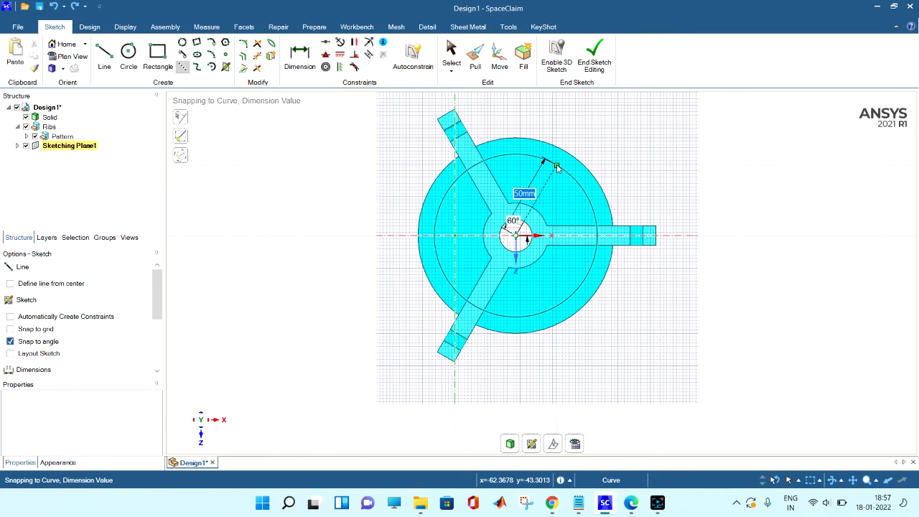
key("Tab")
left_click(579, 185)
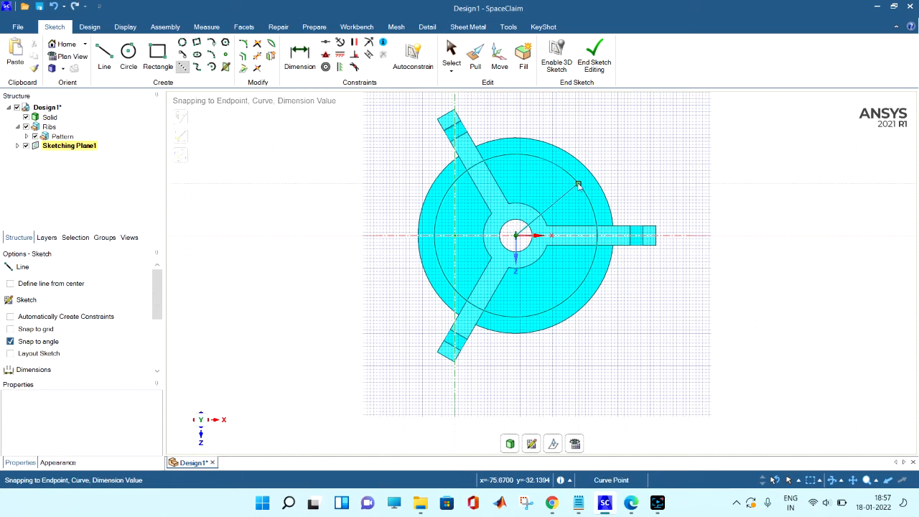
Step: Draw a second construction line from the hub's centre to the 100 mm circle at 80° from the horizontal axis
left_click(516, 235)
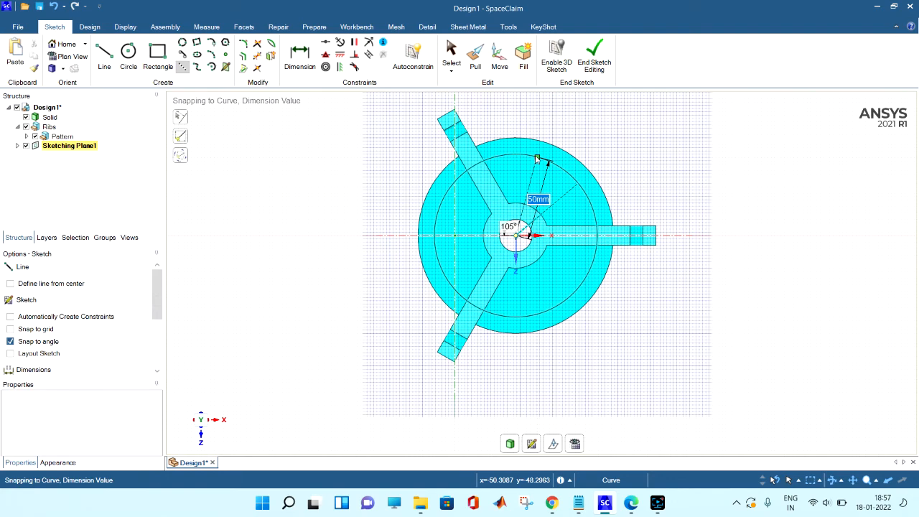
key("Tab")
type("8")
key("Return")
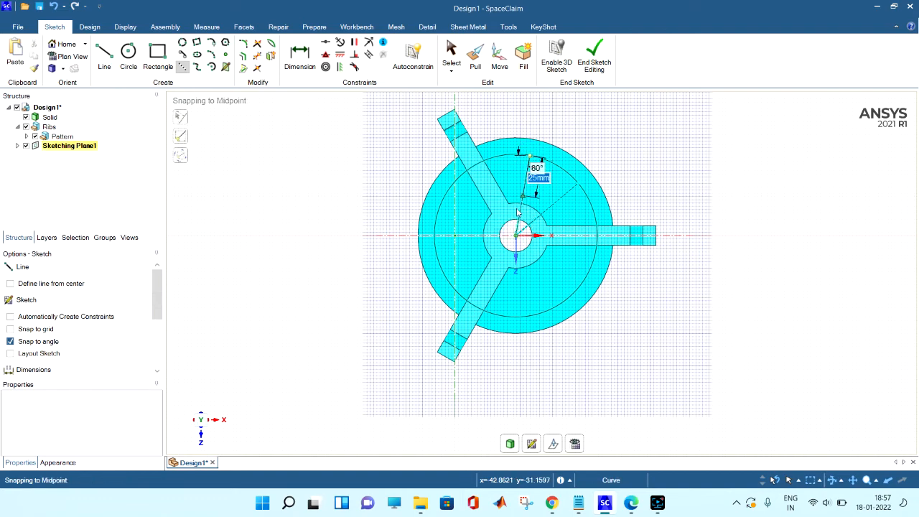
key("Escape")
Step: Sketch a 10 mm diameter circle at the outer end of each construction line, centred on the 100 mm circle
scroll(595, 226, "up", 5)
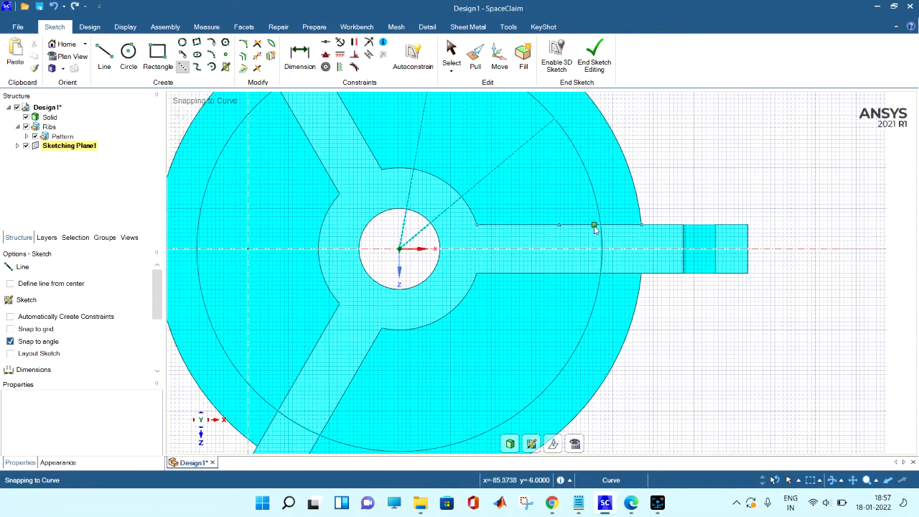
scroll(565, 194, "down", 2)
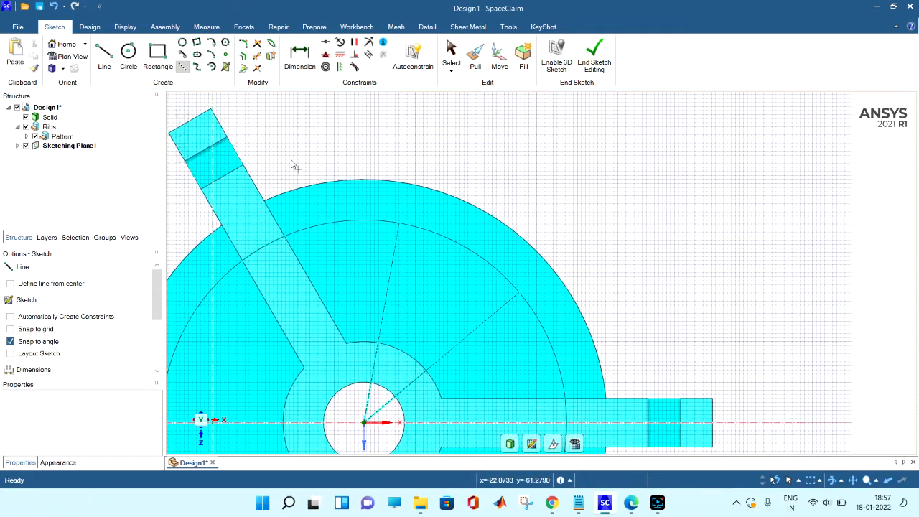
left_click(128, 54)
left_click(399, 224)
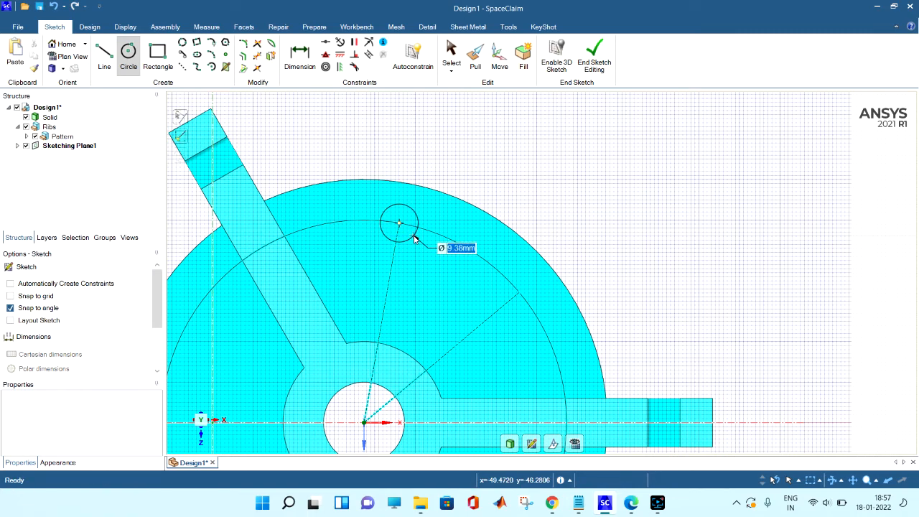
type("10")
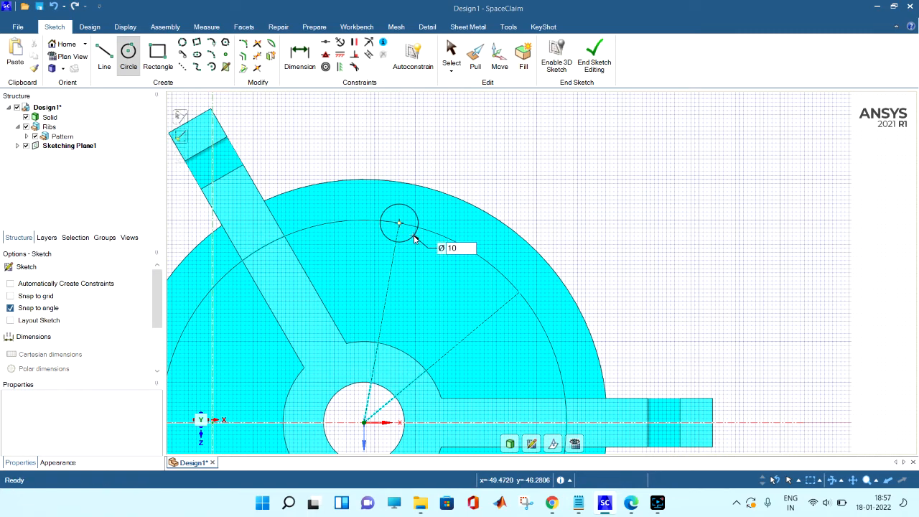
key("Return")
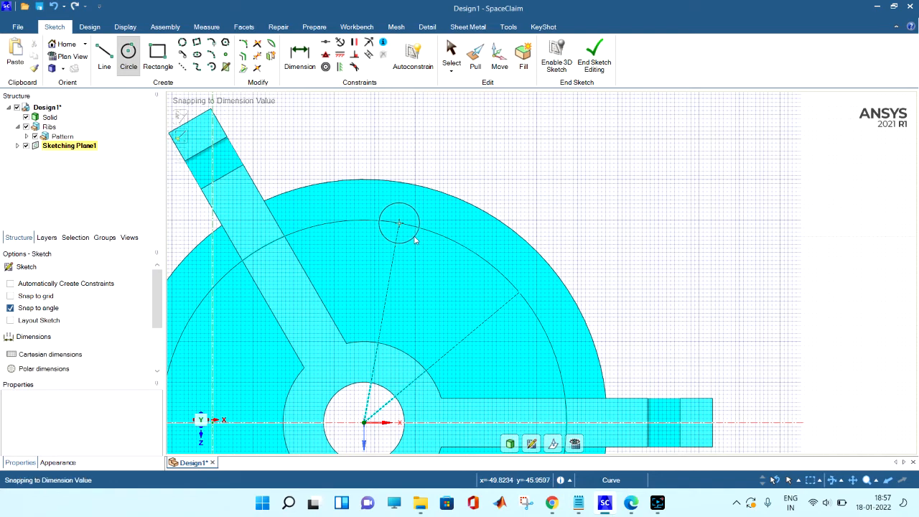
left_click(519, 291)
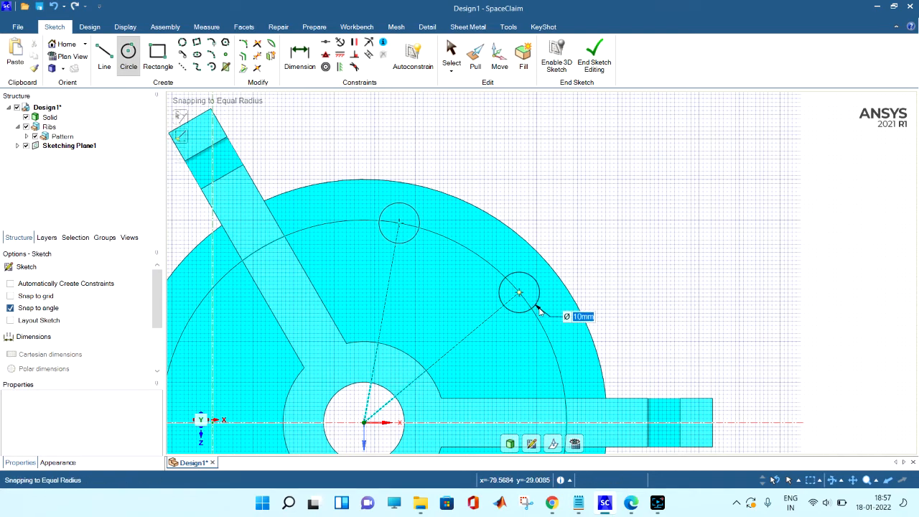
left_click(540, 310)
Step: Finish the sketch by returning to 3D mode and delete the Curves folder from the structure tree
scroll(595, 279, "down", 5)
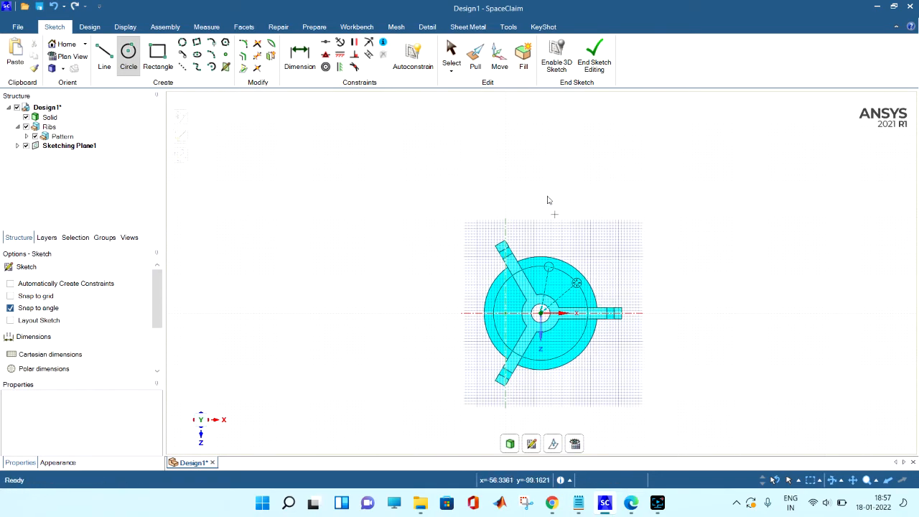
left_click(509, 444)
scroll(589, 327, "up", 3)
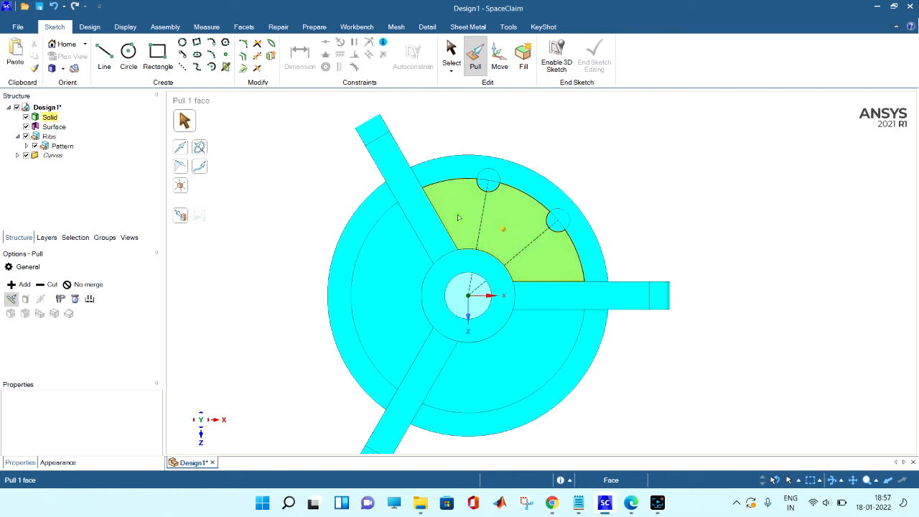
left_click(451, 54)
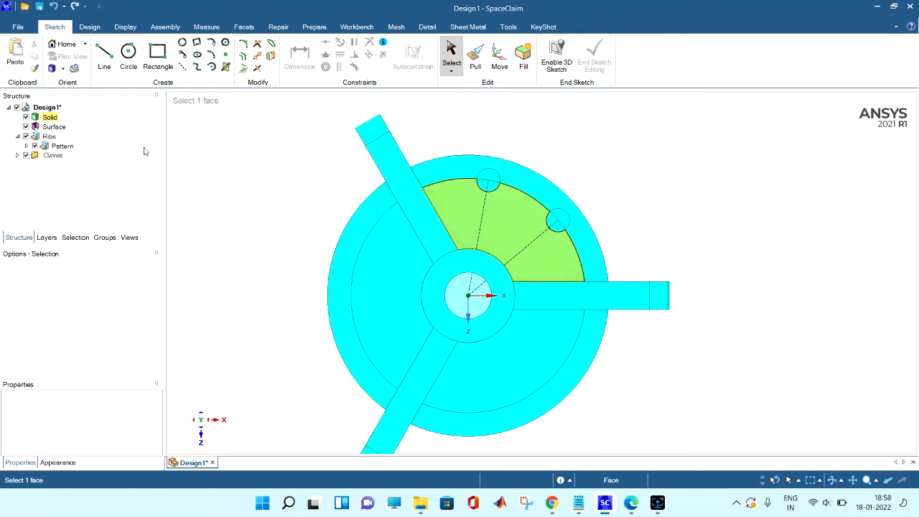
right_click(54, 155)
left_click(79, 173)
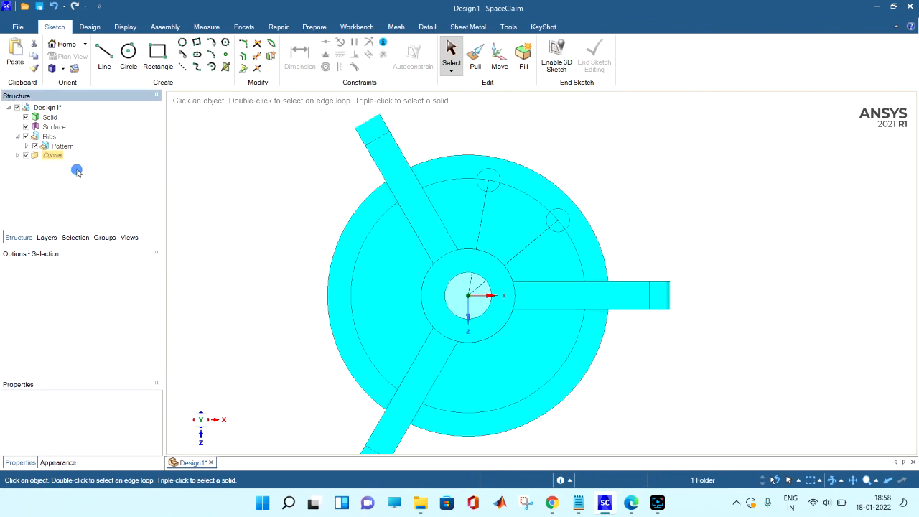
right_click(515, 192)
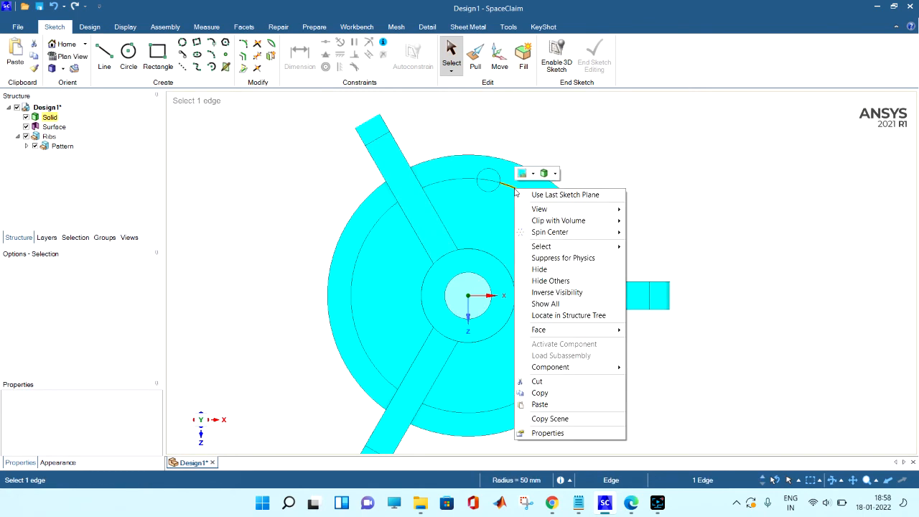
key("Escape")
Step: Cut both 10 mm circles through the flange by pulling their four half-faces up to the flange's back face
middle_click_drag(697, 140, 518, 173)
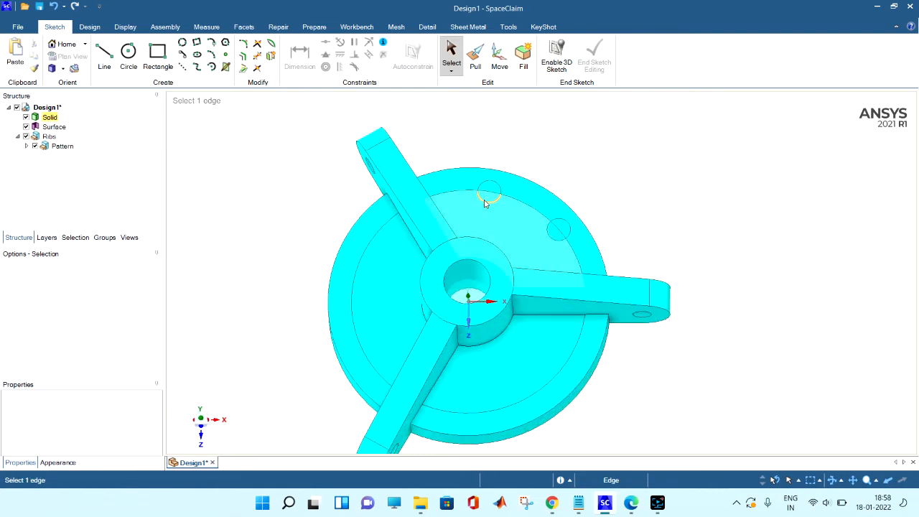
left_click(491, 192, "ctrl")
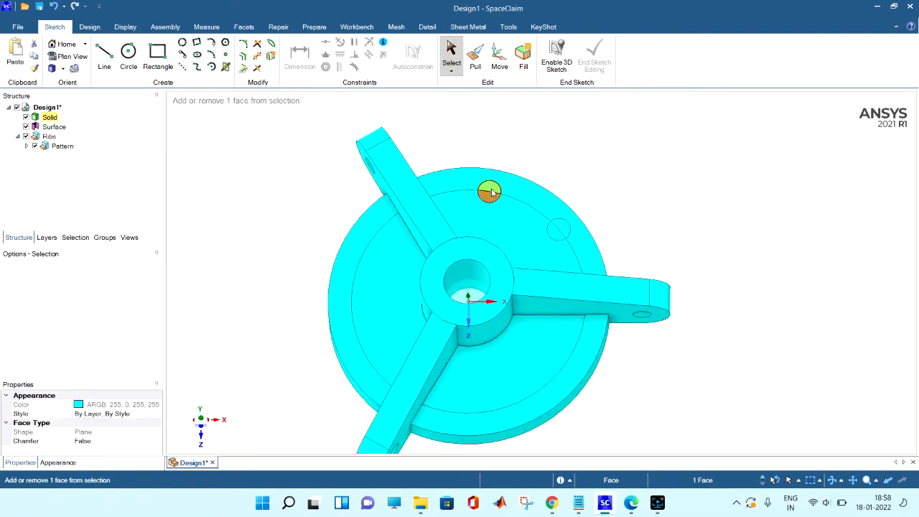
left_click(561, 230, "ctrl")
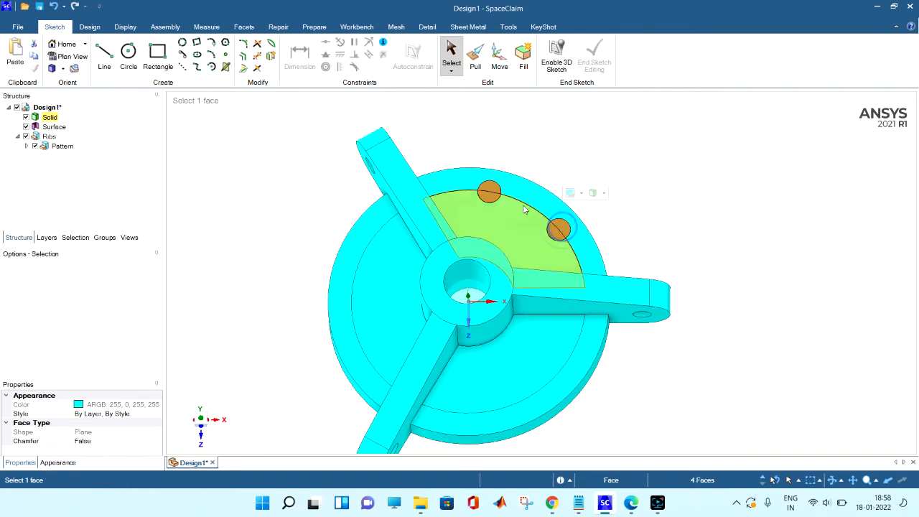
left_click(475, 56)
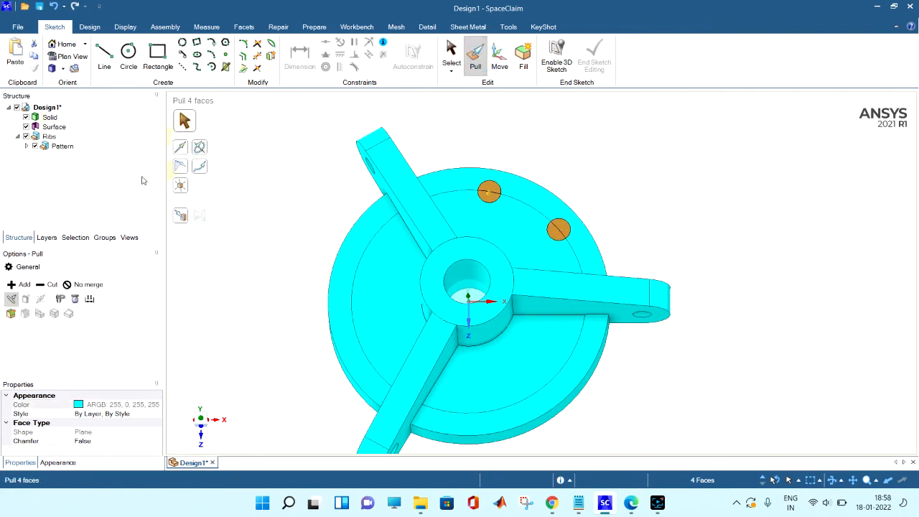
left_click(48, 284)
middle_click_drag(669, 230, 650, 197)
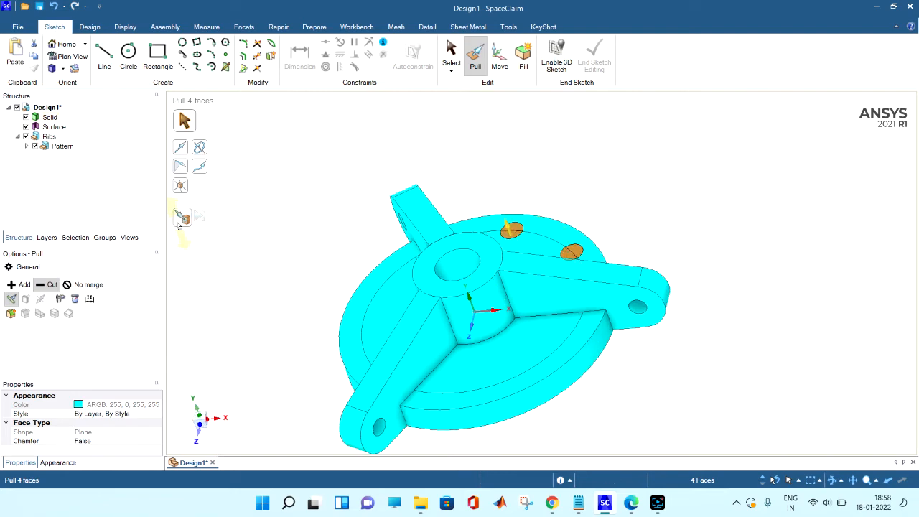
left_click(183, 218)
middle_click_drag(582, 359, 529, 311)
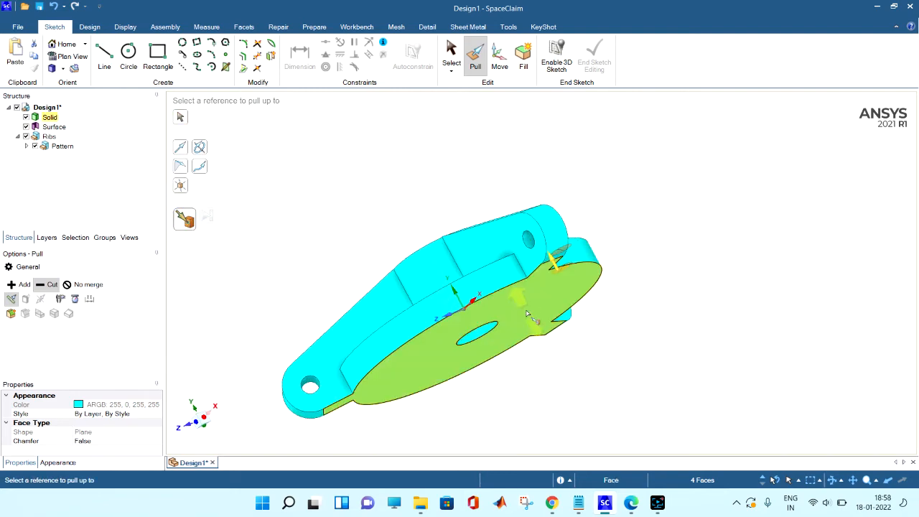
left_click(525, 305)
Step: Create a one-dimensional circular pattern of the two flange holes about the arc edge between them, with a count of 3 over 360°
middle_click_drag(711, 311, 725, 418)
scroll(720, 274, "down", 4)
middle_click_drag(715, 316, 738, 236)
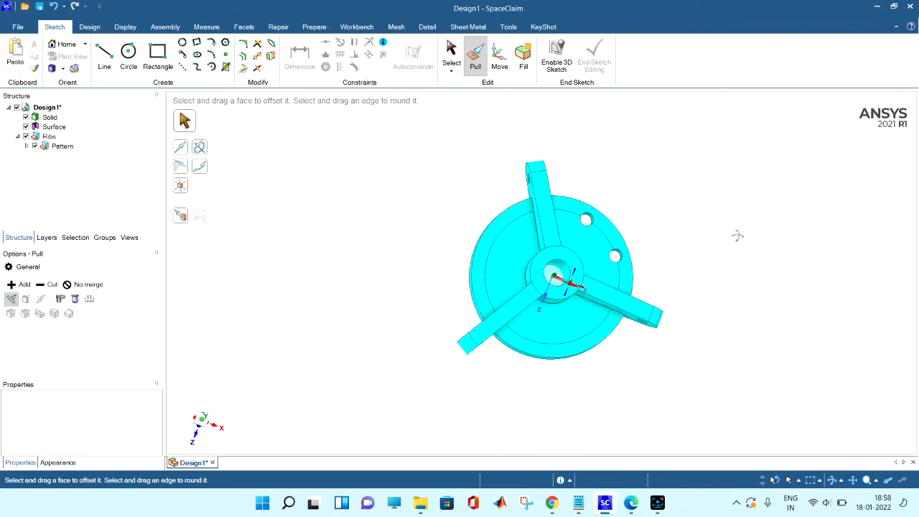
left_click(450, 56)
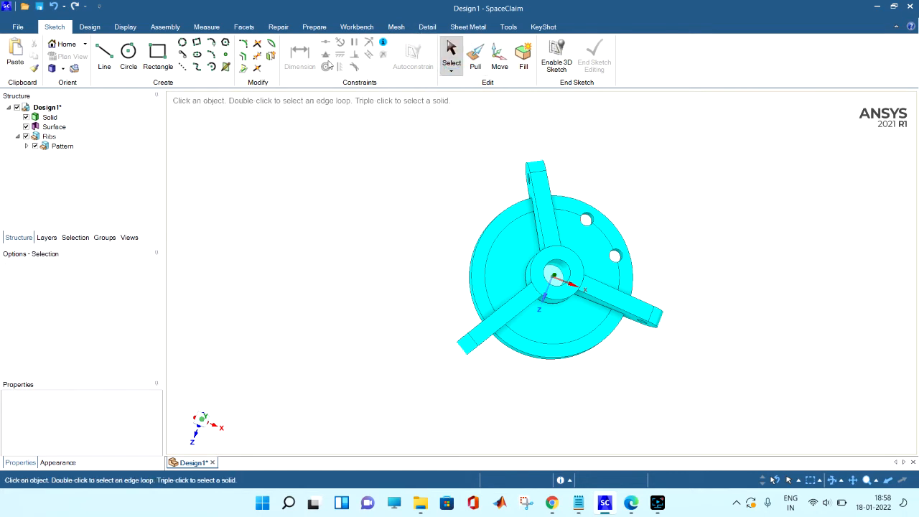
left_click(89, 27)
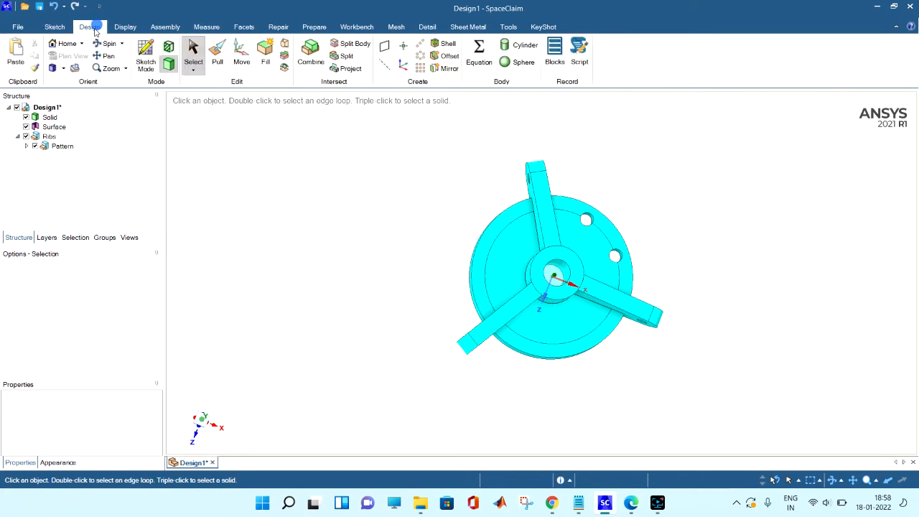
left_click(420, 67)
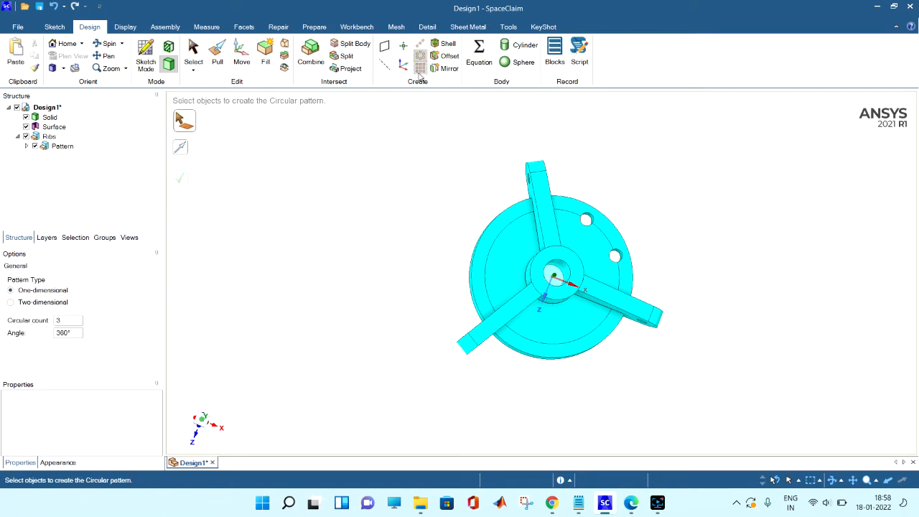
scroll(594, 224, "up", 5)
left_click(590, 219)
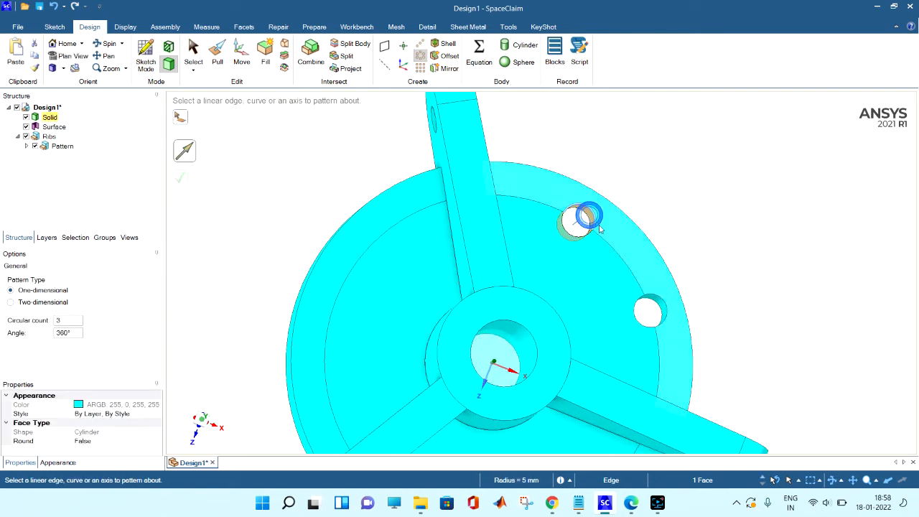
left_click(661, 307, "ctrl")
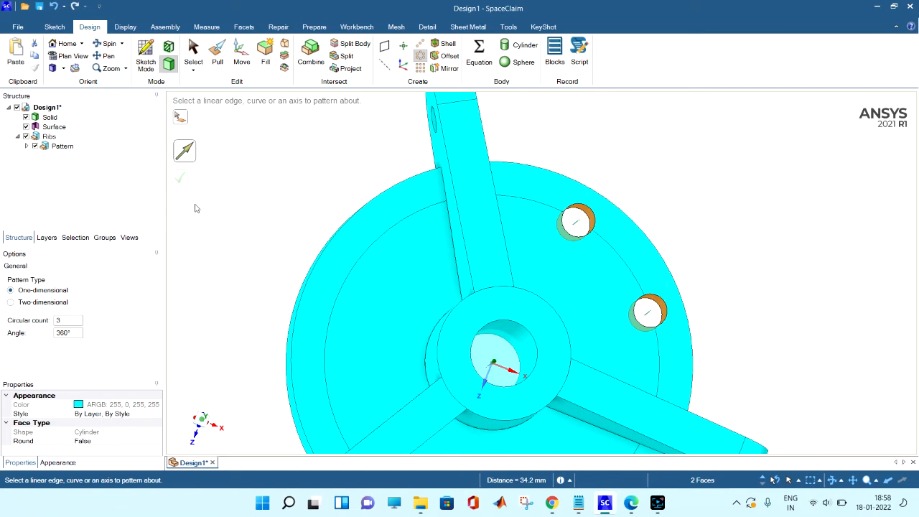
left_click(616, 269)
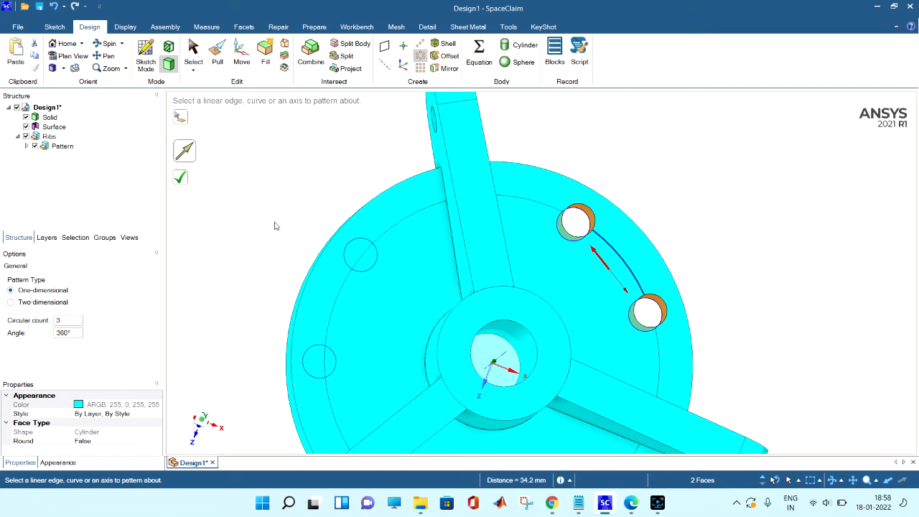
scroll(275, 224, "down", 4)
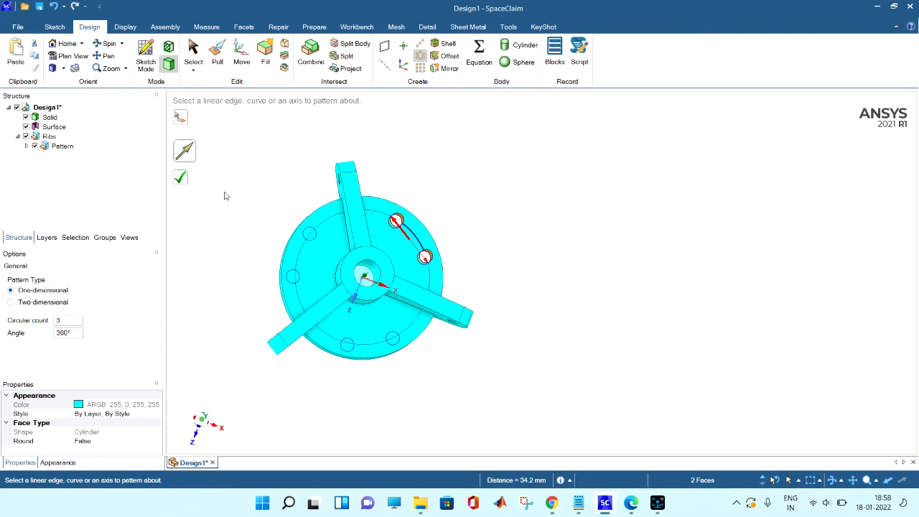
left_click(183, 179)
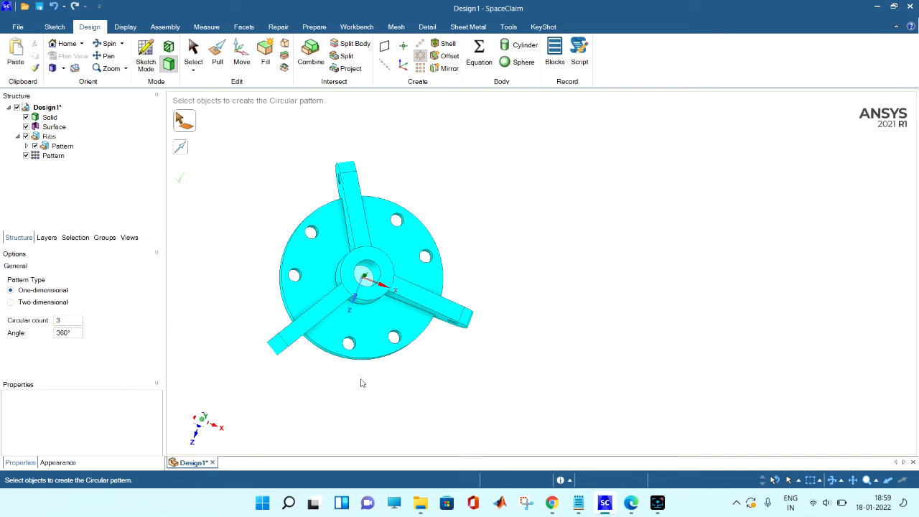
Step: Delete the leftover Surface body from the structure tree
left_click(377, 400)
middle_click_drag(553, 276, 340, 194)
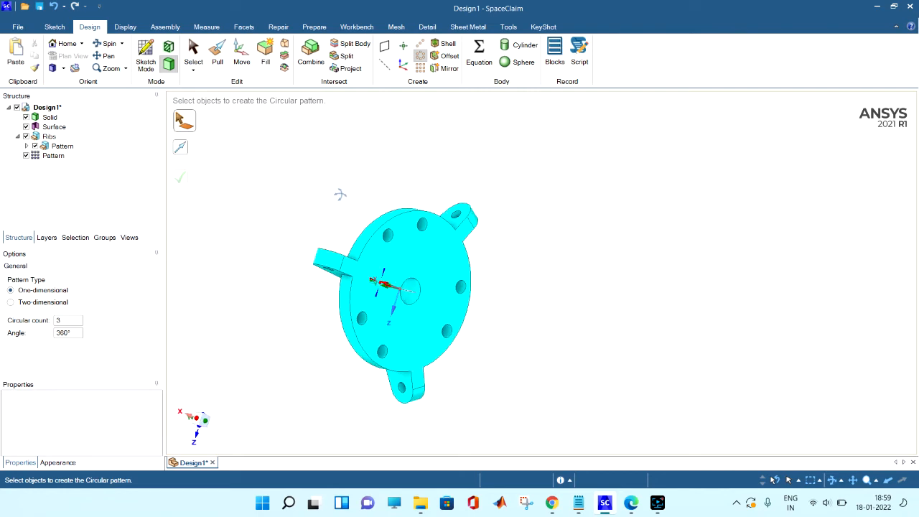
right_click(62, 128)
left_click(93, 170)
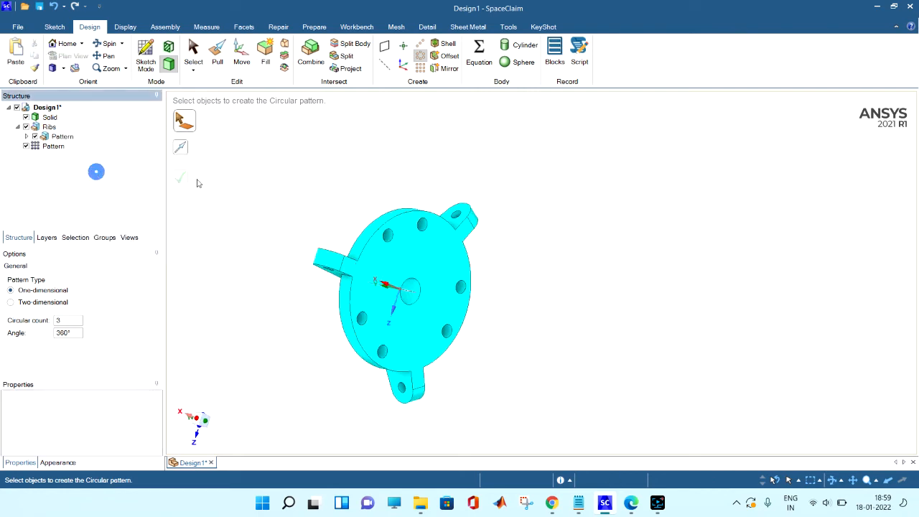
left_click(292, 191)
Step: Check what the Ribs and Solid entries contain, and delete the Ribs component from the structure tree
left_click(47, 126)
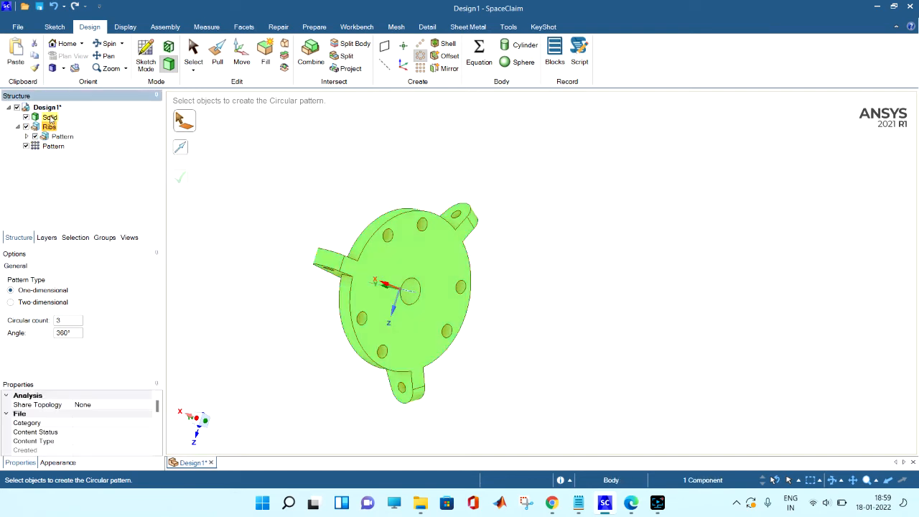
left_click(49, 117)
middle_click_drag(323, 164, 484, 196)
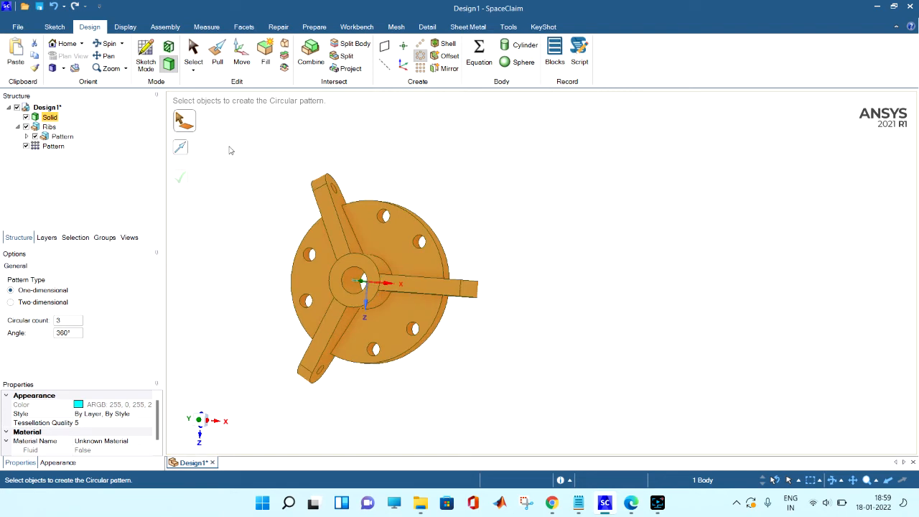
right_click(49, 127)
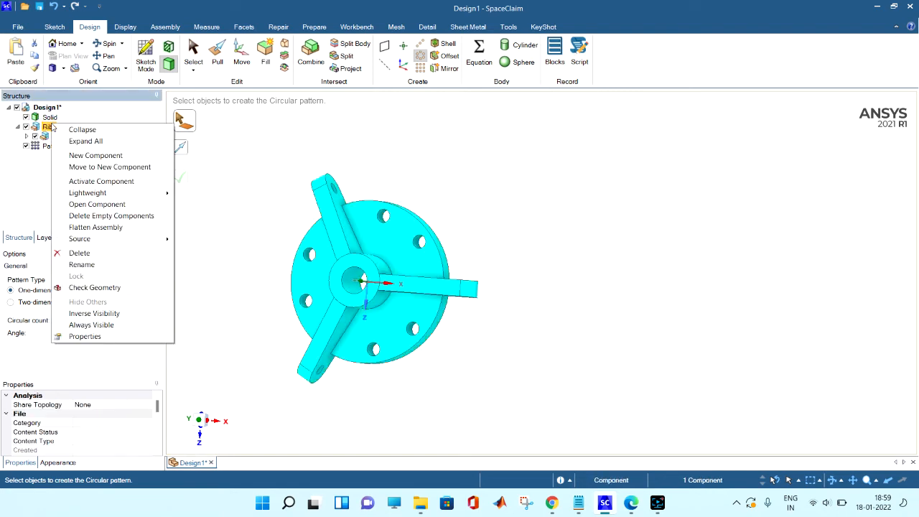
left_click(90, 252)
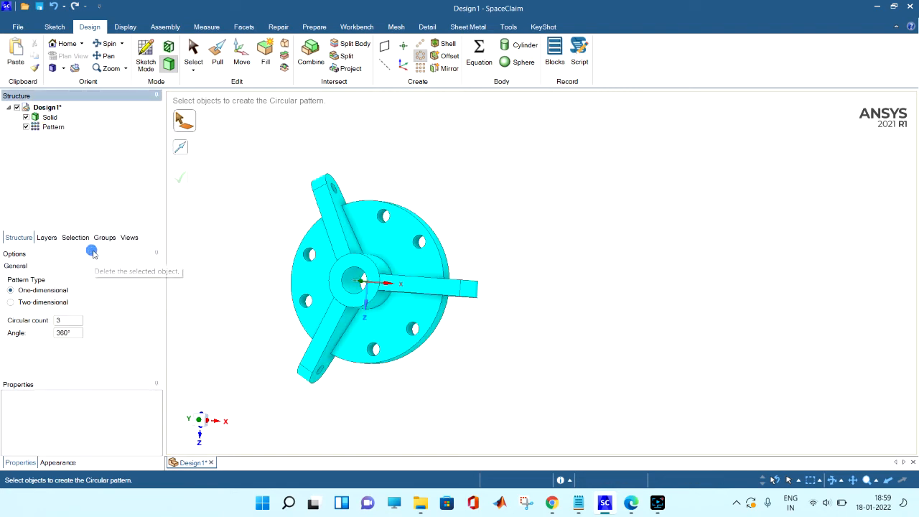
Step: Delete the Pattern entry from the structure tree, leaving the Solid in place
right_click(50, 127)
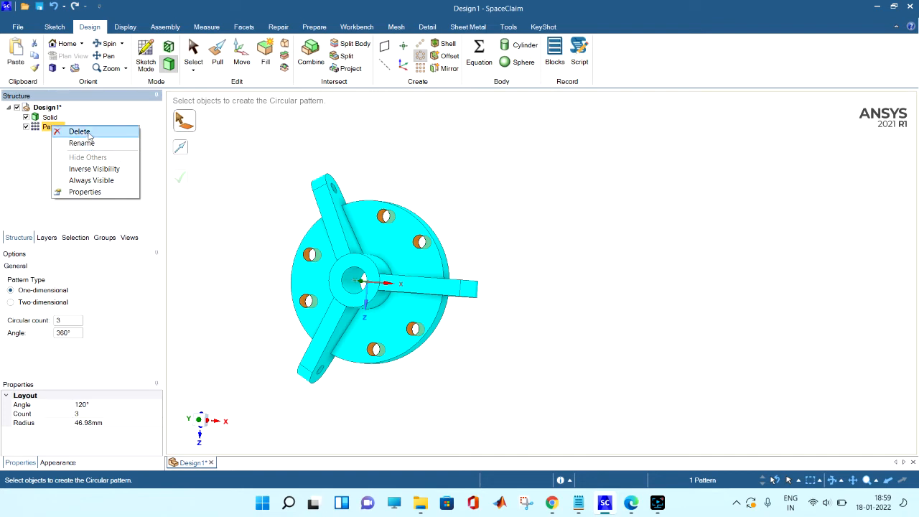
left_click(84, 132)
middle_click_drag(259, 192, 604, 151)
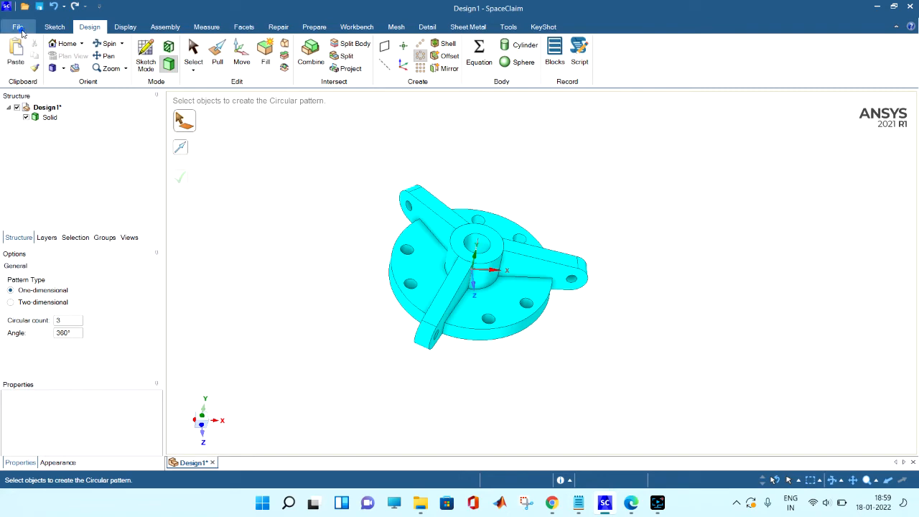
Step: Create a new drawing sheet for the current design
left_click(18, 27)
left_click(66, 55)
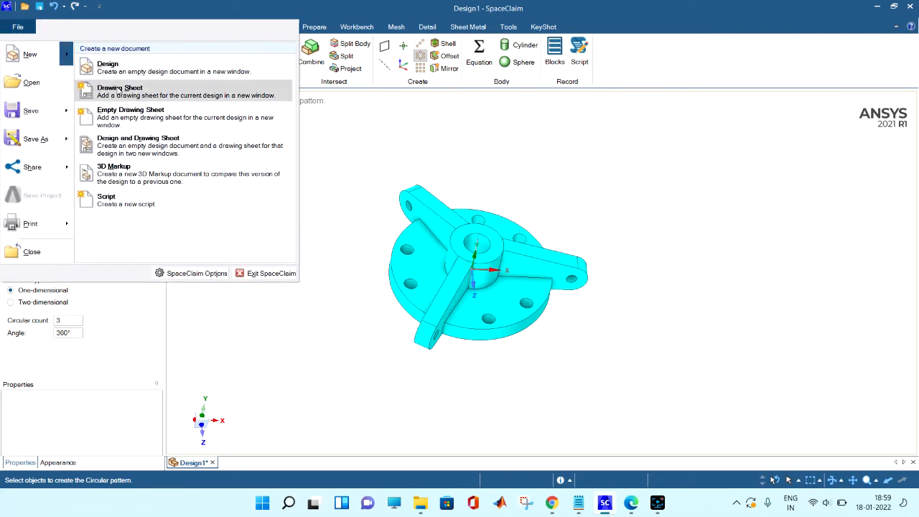
left_click(134, 90)
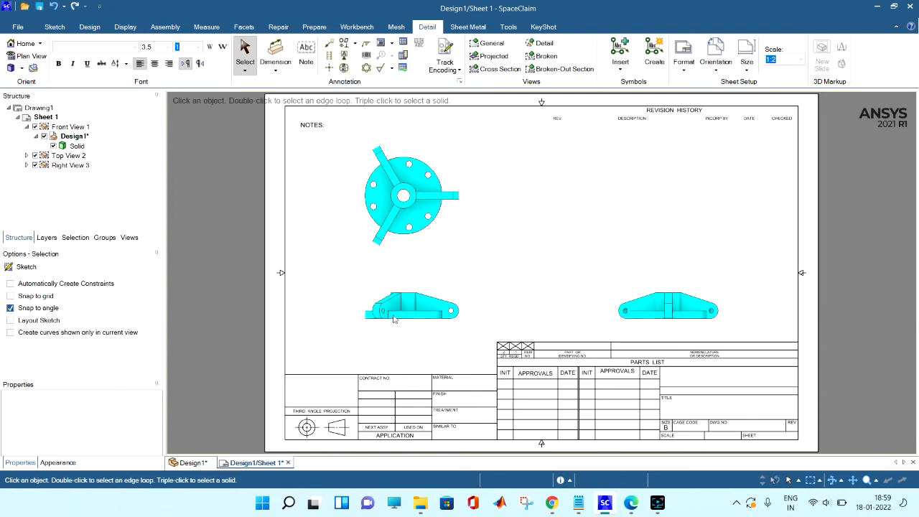
Step: Turn the front view into a total cross-section cut through the top view's horizontal rib, and add a general isometric view above the right view
scroll(522, 269, "up", 3)
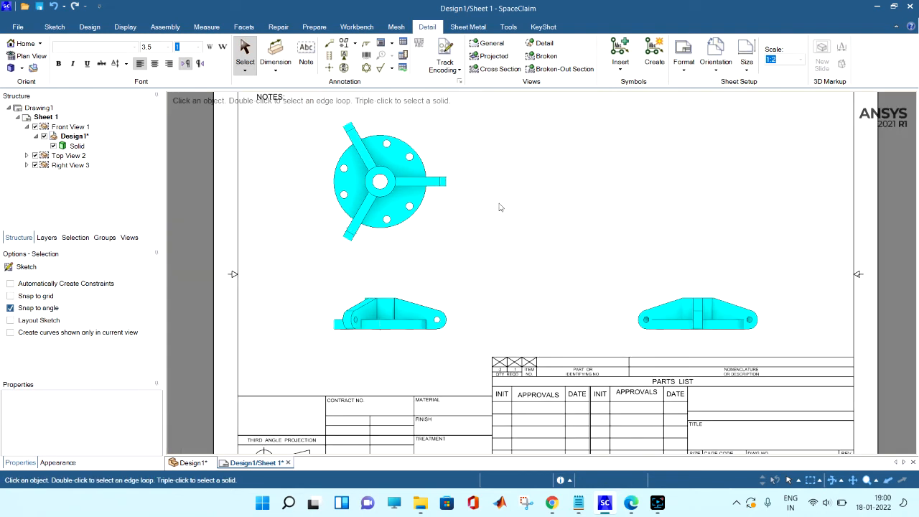
left_click(494, 69)
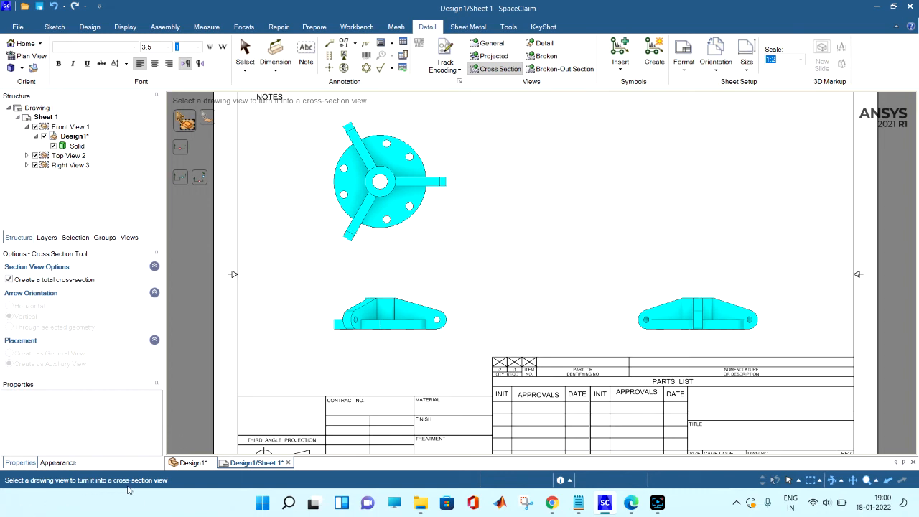
left_click(440, 298)
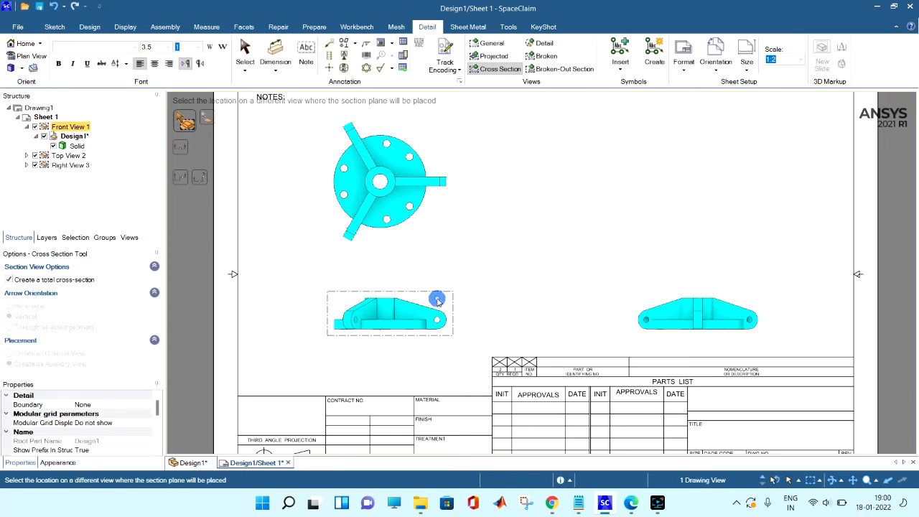
left_click(441, 181)
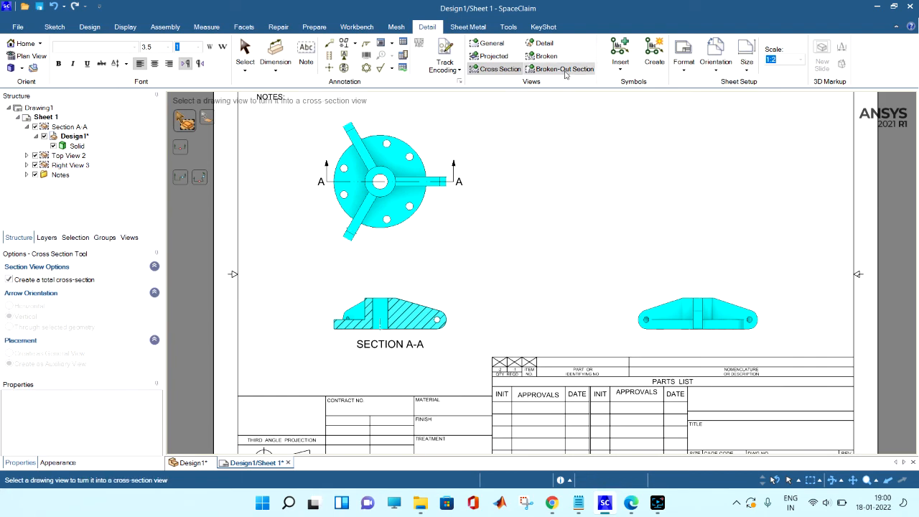
left_click(492, 43)
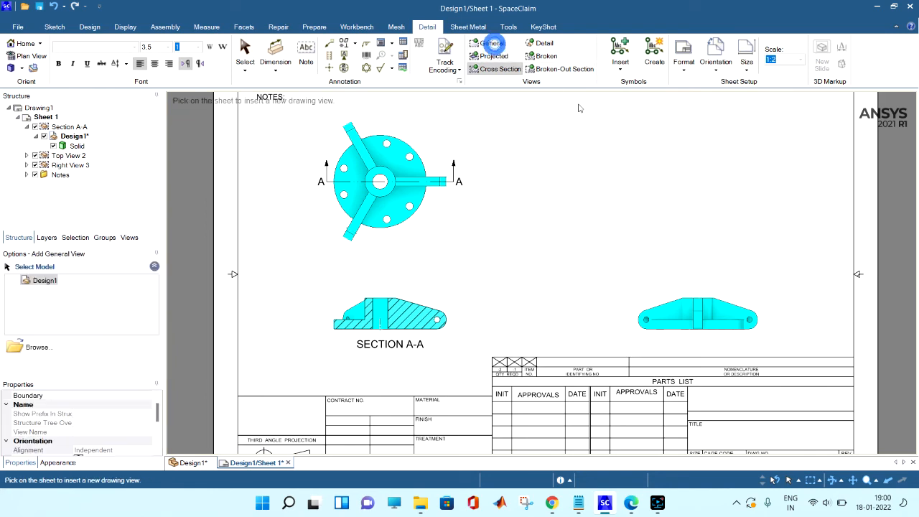
left_click(652, 191)
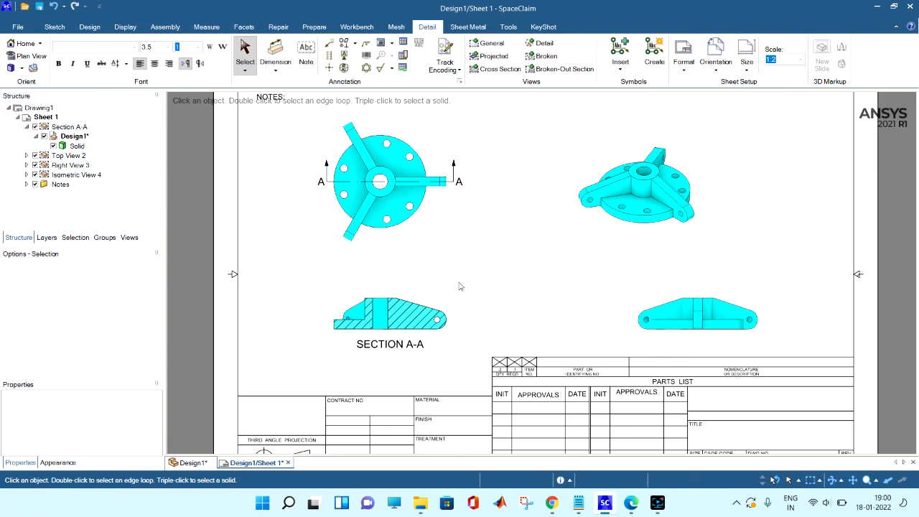
Step: Dimension the central bore's diameter and the hub's outer radius in the top view, placing both outside the part
left_click(275, 56)
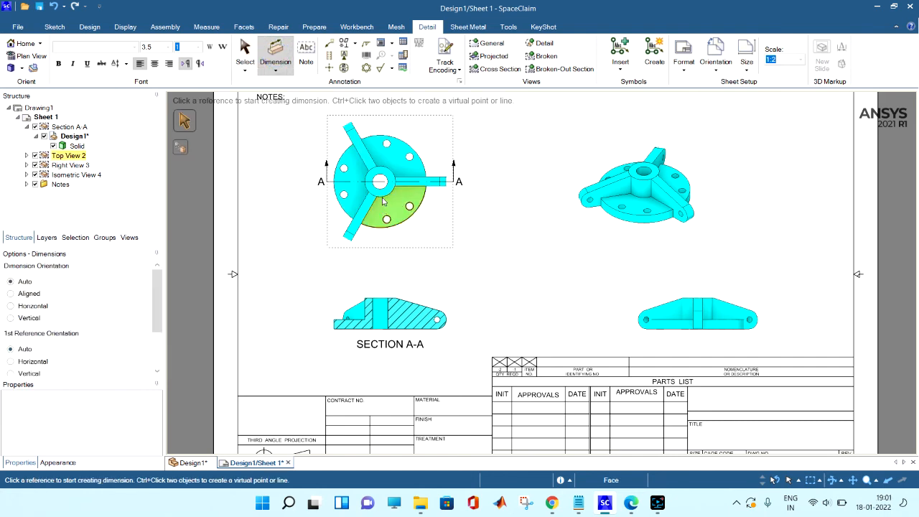
left_click(381, 180)
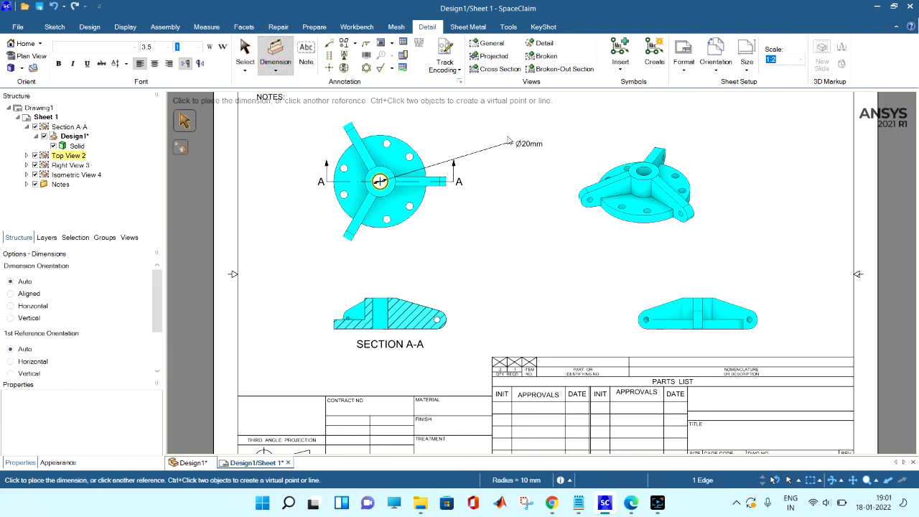
left_click(511, 136)
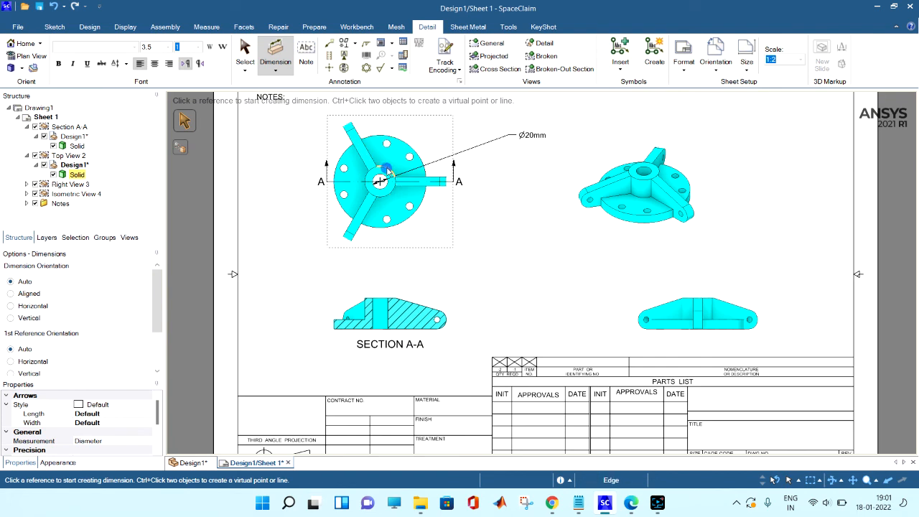
left_click(388, 172)
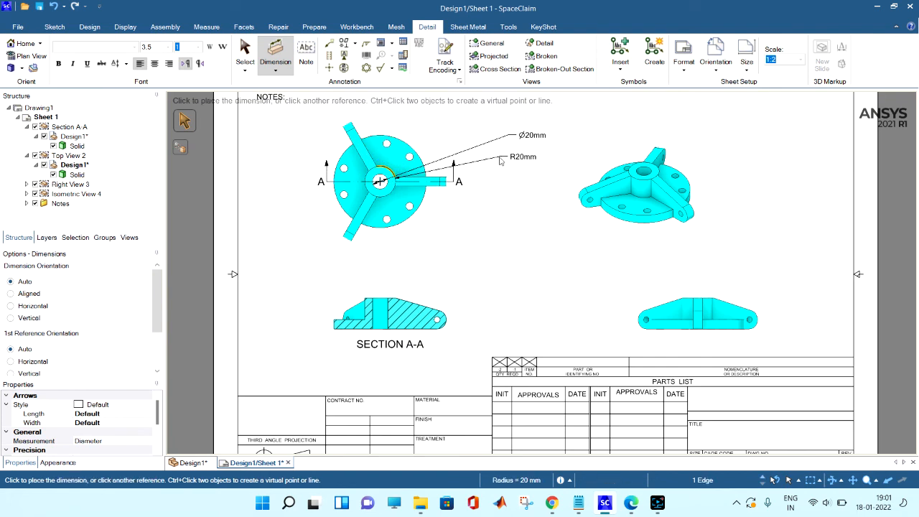
left_click(488, 203)
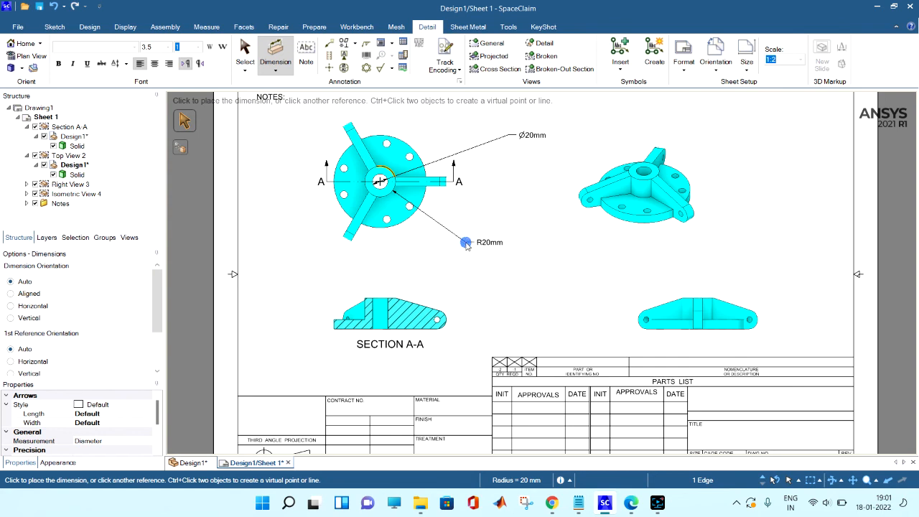
left_click(478, 256)
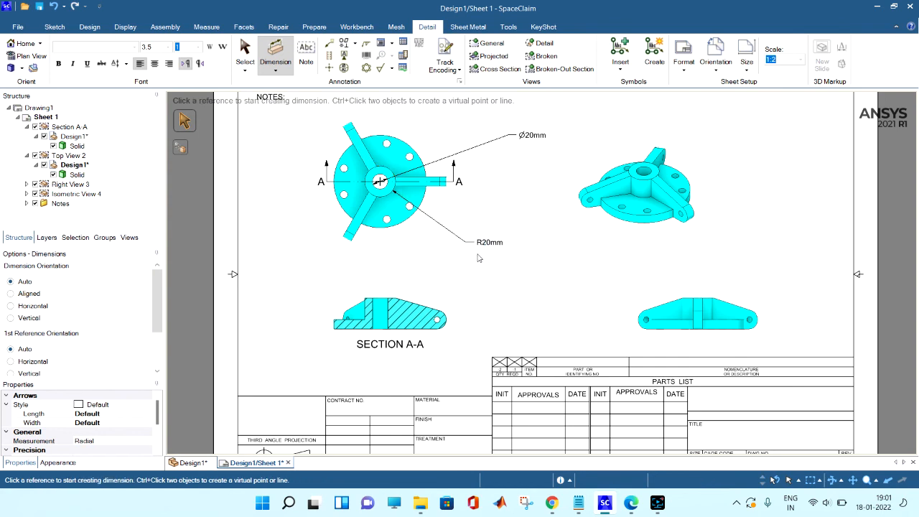
Step: Dimension the flange's outer radius and the diameter of one flange hole in the top view
left_click(425, 201)
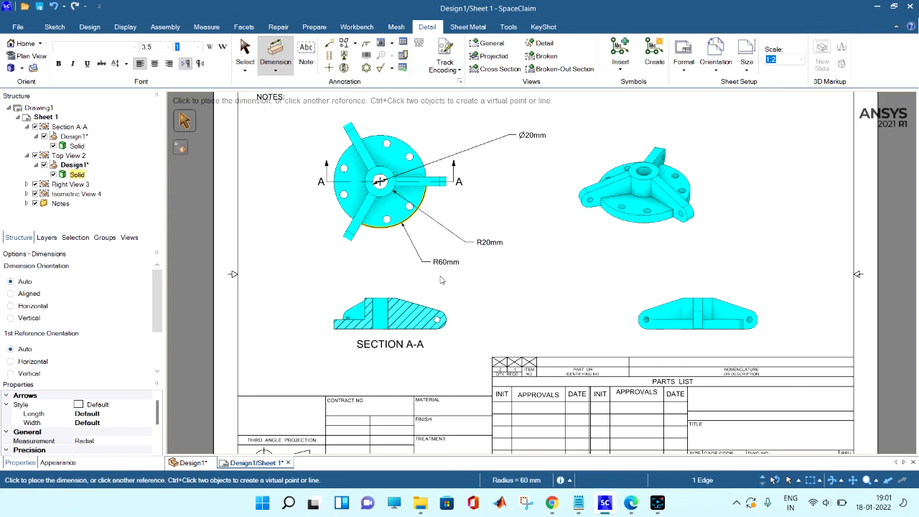
left_click(474, 280)
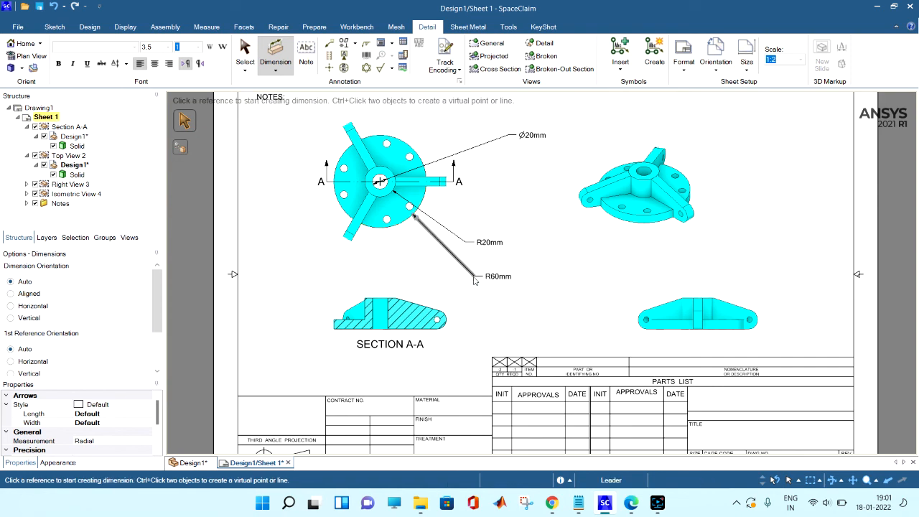
left_click(346, 198)
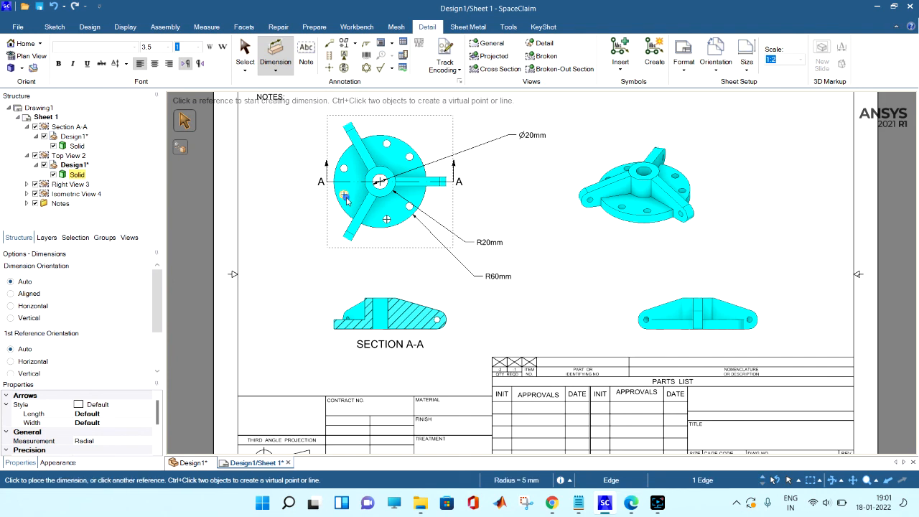
left_click(287, 231)
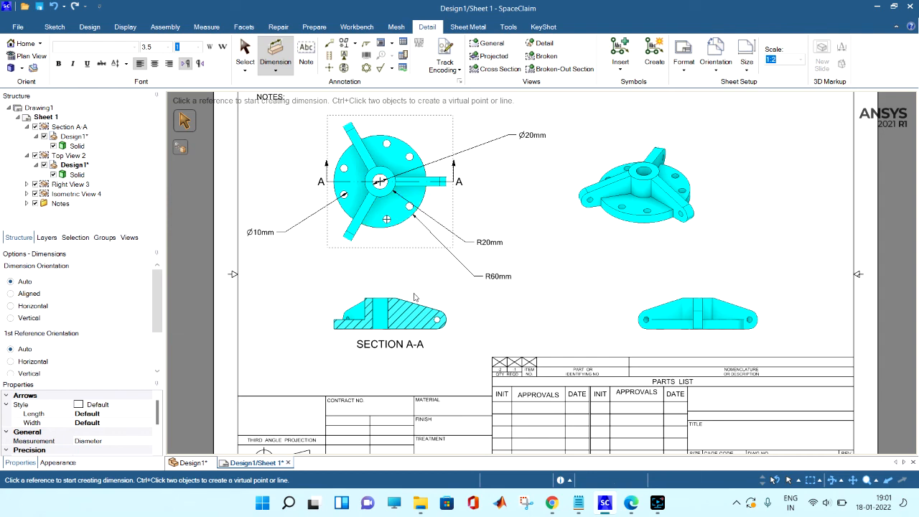
Step: Dimension the overall height in Section A-A and the horizontal distance from the bore wall to the rib hole's axis
left_click(388, 321)
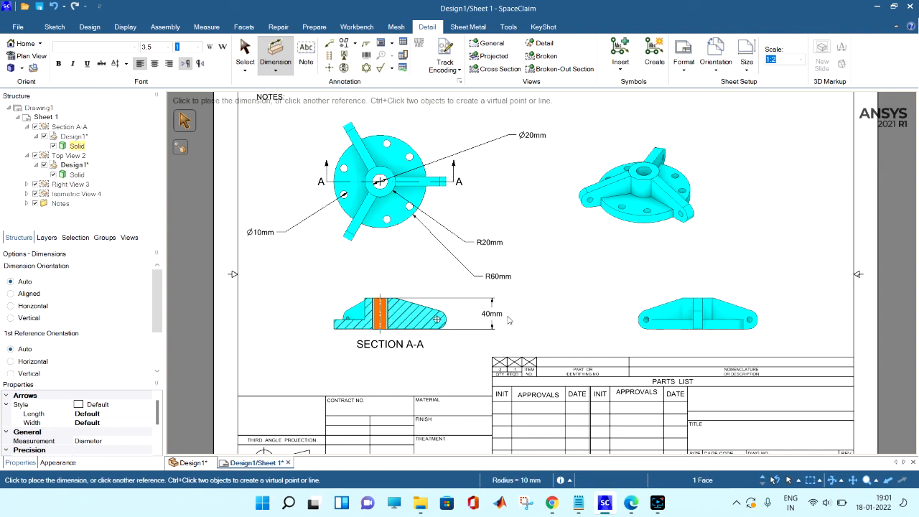
left_click(510, 323)
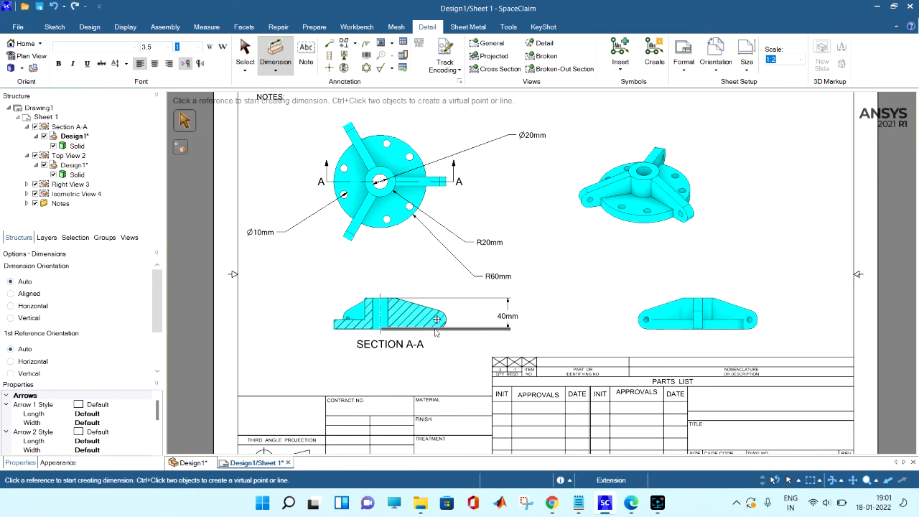
scroll(435, 334, "up", 5)
scroll(434, 334, "up", 3)
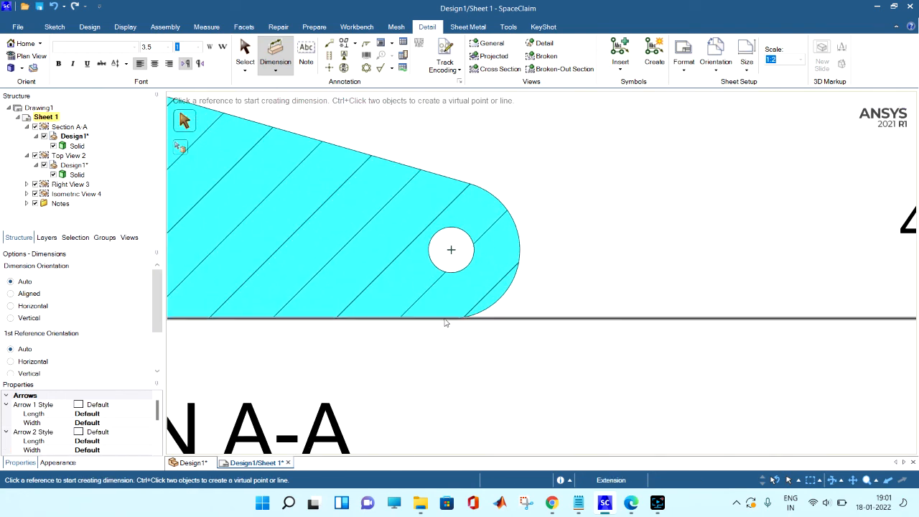
scroll(482, 328, "down", 5)
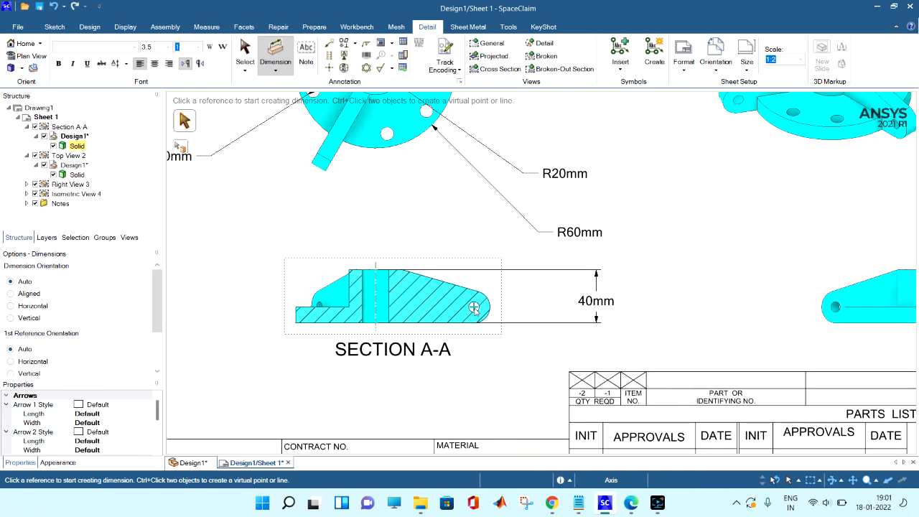
left_click(474, 308)
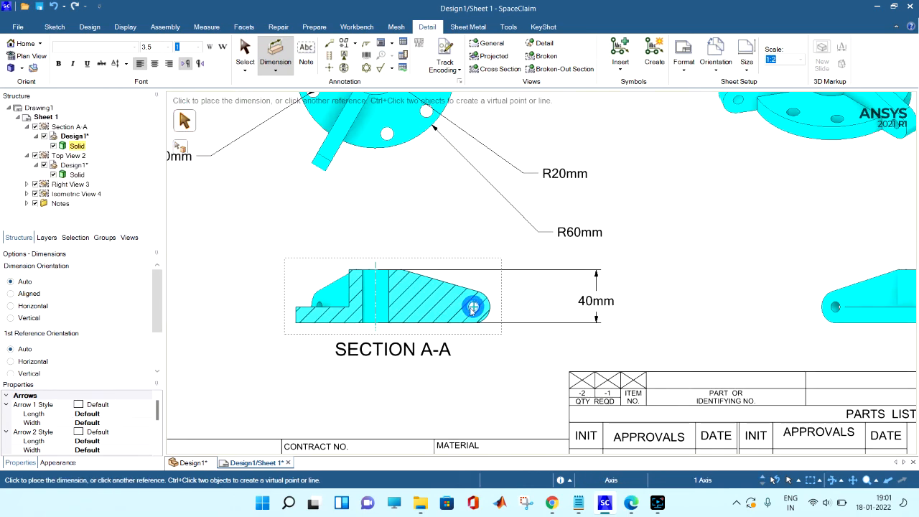
left_click(391, 308)
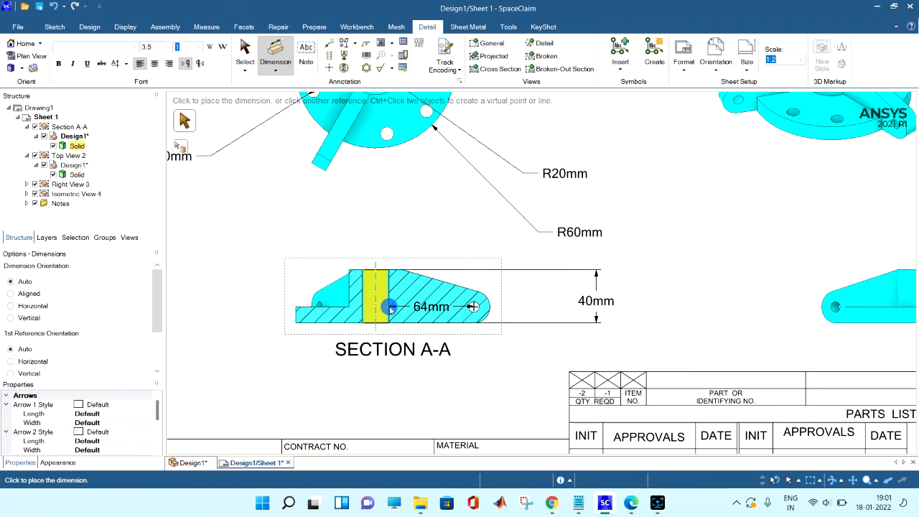
left_click(439, 213)
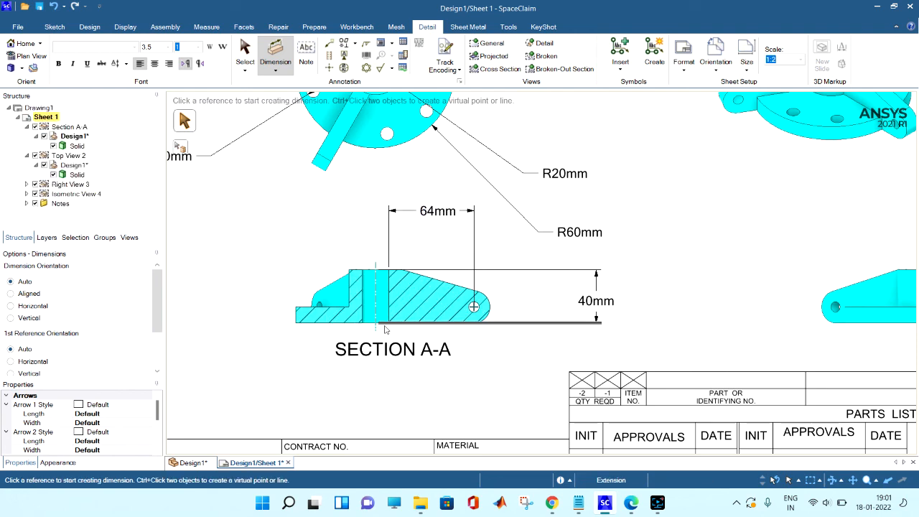
Step: Set the drawing sheet's scale to 1:1
scroll(509, 350, "down", 3)
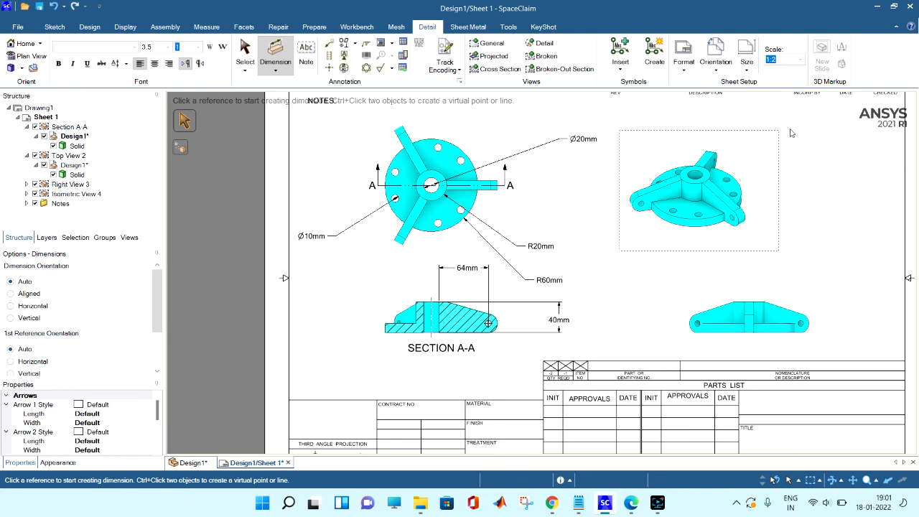
left_click(800, 60)
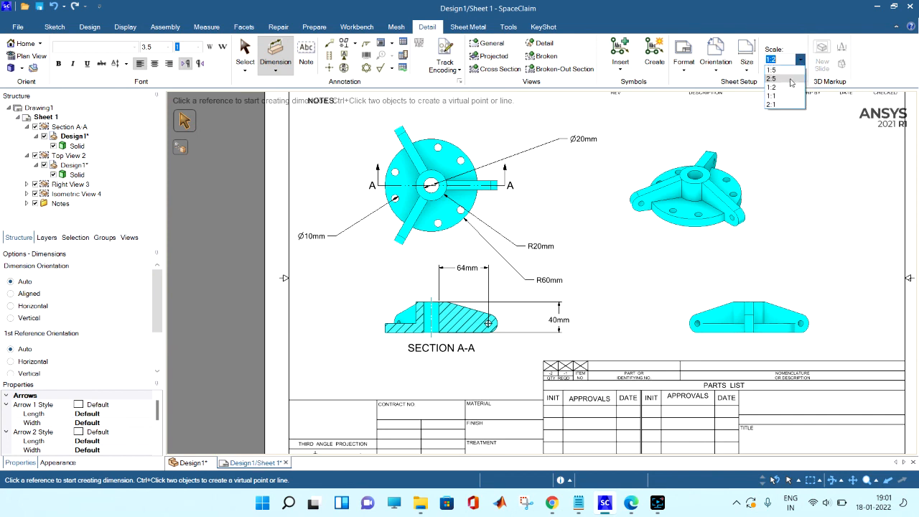
left_click(781, 100)
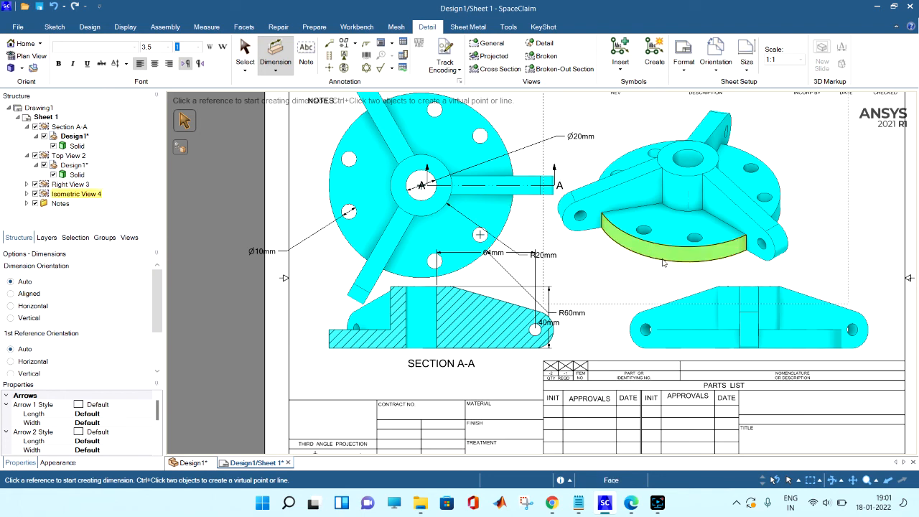
scroll(661, 266, "down", 3)
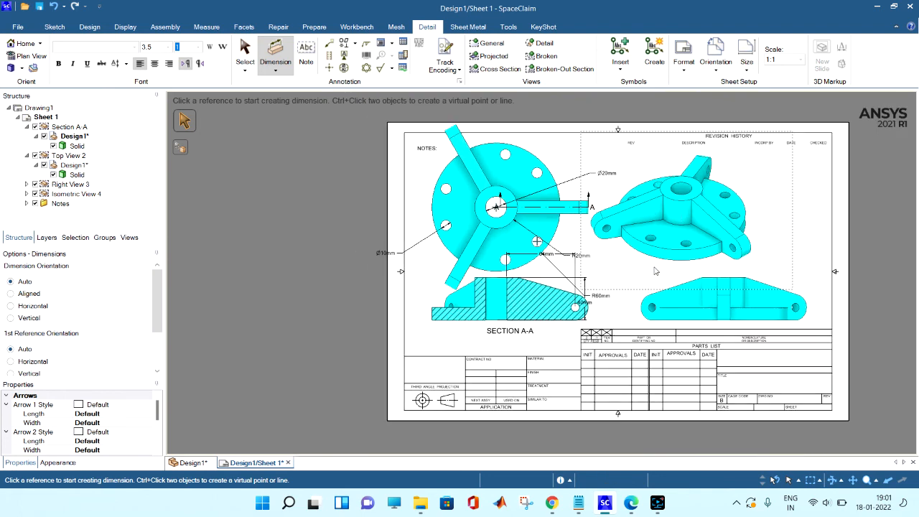
Step: Move the Section A-A view slightly down and to the left on the sheet to separate it from the top view
left_click(542, 152)
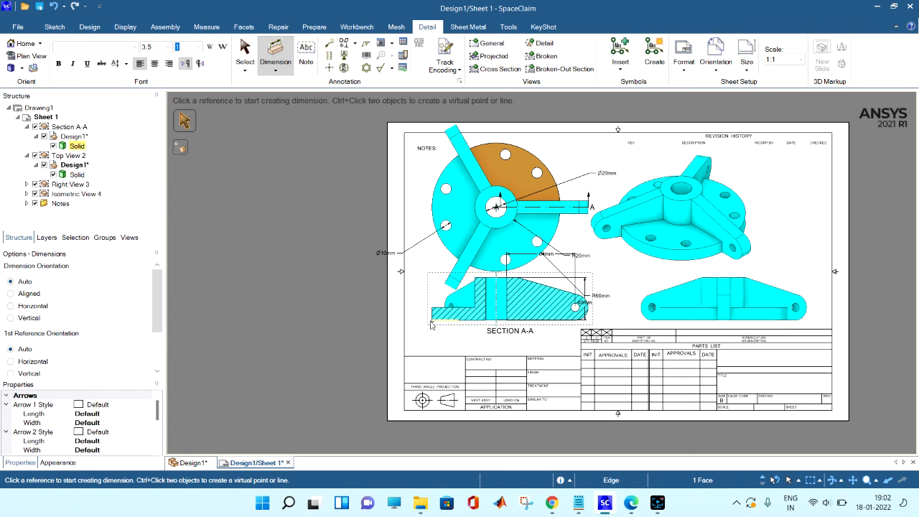
left_click(244, 54)
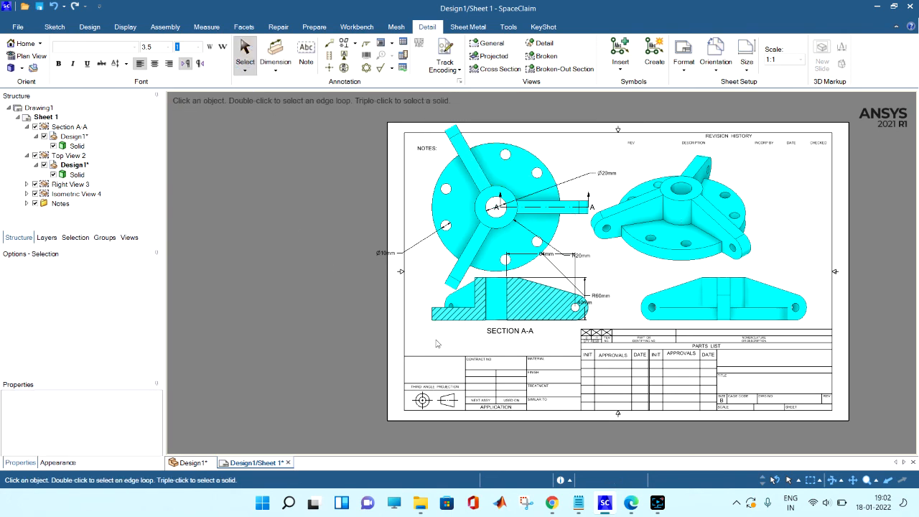
left_click(440, 326)
left_click_drag(441, 325, 426, 346)
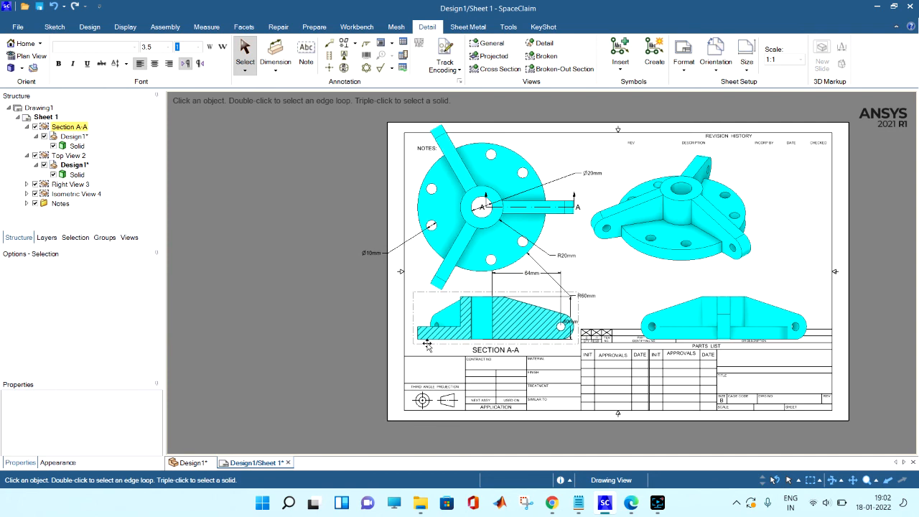
left_click(634, 289)
left_click(624, 307)
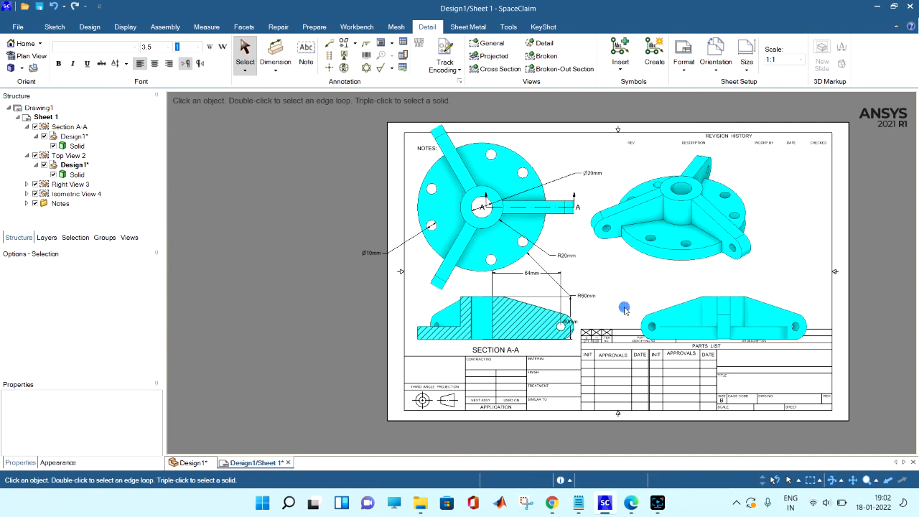
Step: Try the drawing sheet at a 2:1 scale, and set its scale to 1:2
left_click(800, 60)
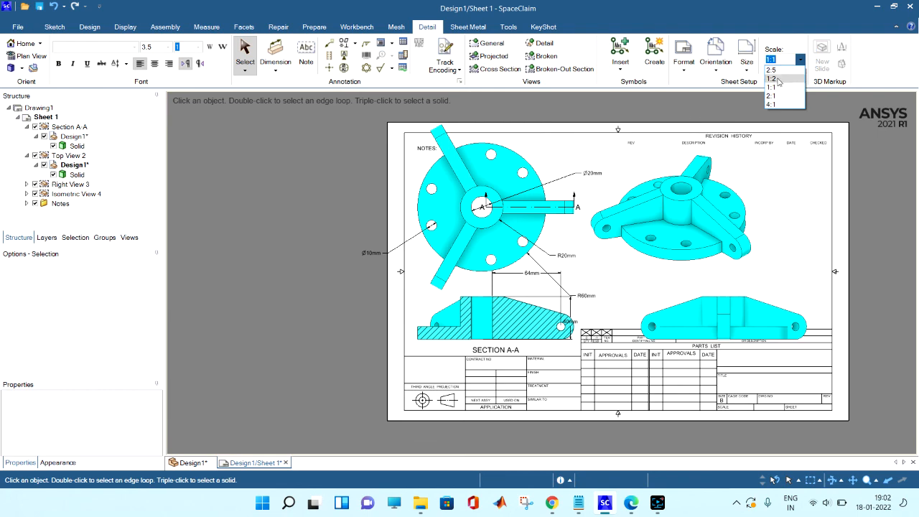
left_click(778, 79)
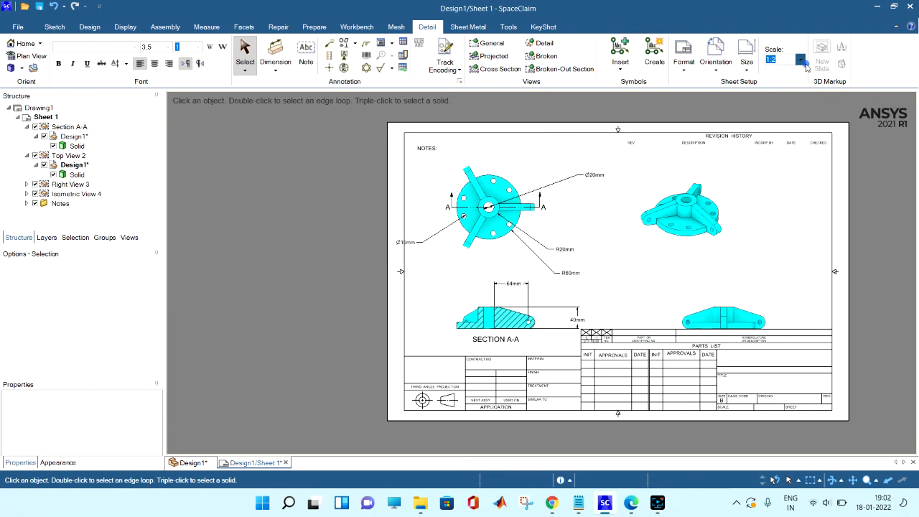
left_click(803, 62)
left_click(782, 106)
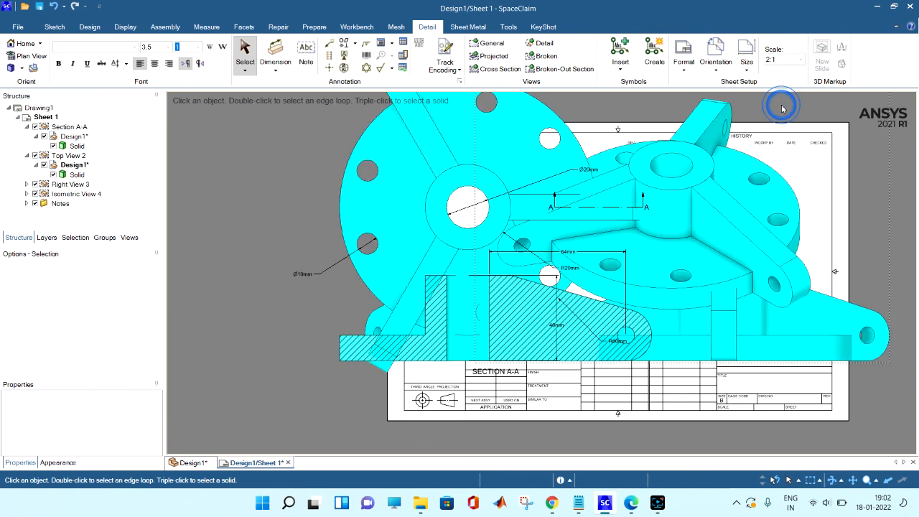
left_click(800, 60)
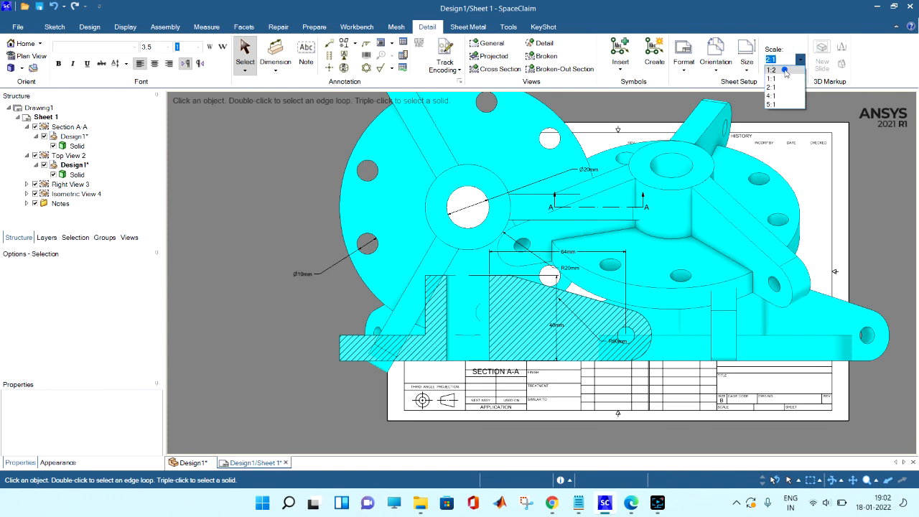
left_click(771, 70)
Step: Move the Section A-A view up and to the left, and shift the top view right to bring its dimensions inside the sheet border
left_click(526, 305)
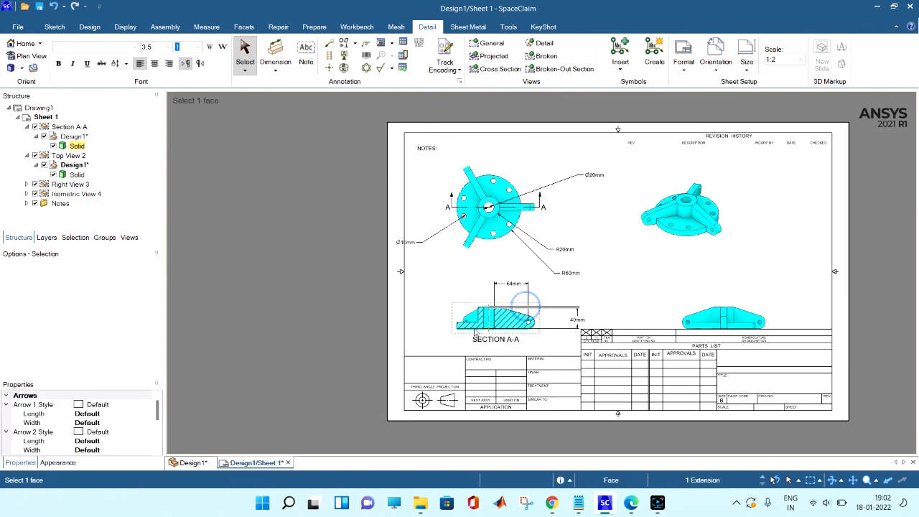
left_click(455, 334)
left_click_drag(455, 333, 432, 315)
left_click(621, 261)
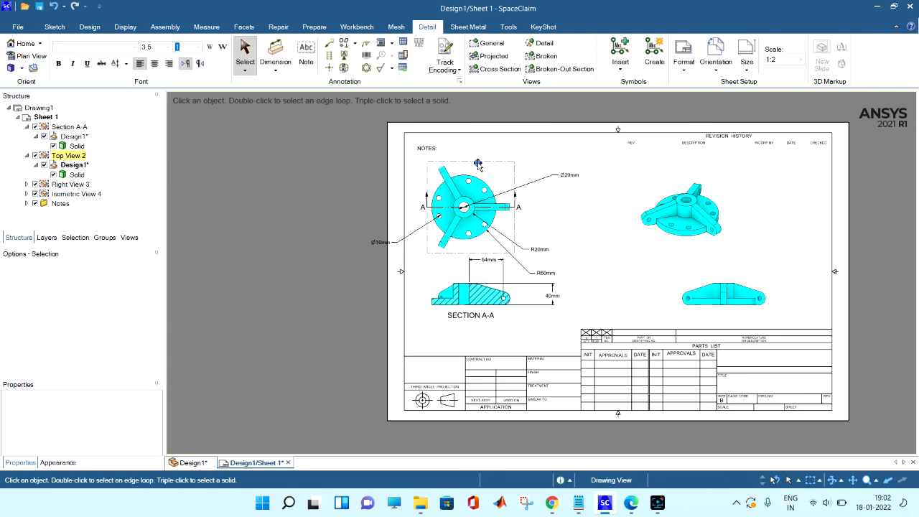
left_click_drag(476, 160, 514, 165)
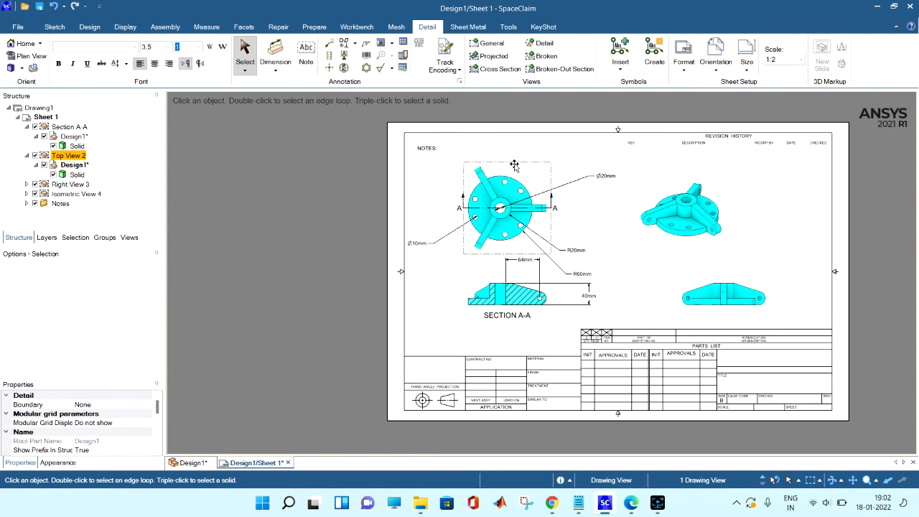
left_click(623, 219)
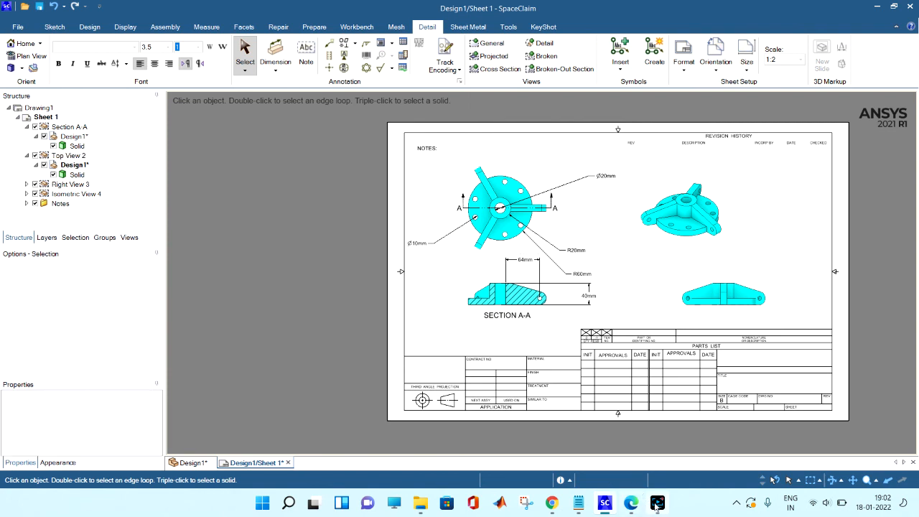